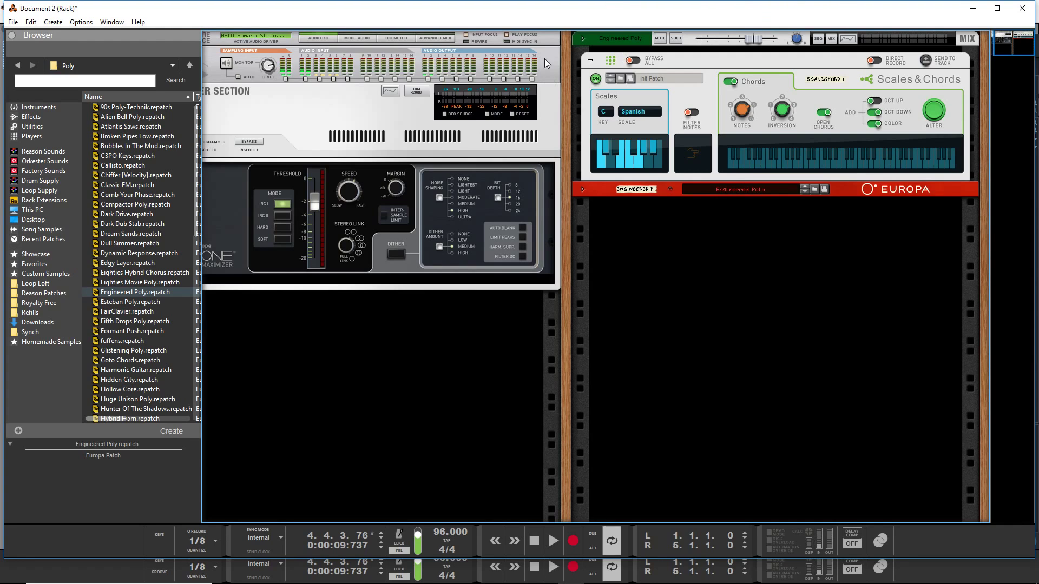
Unfold the Engineered Poly mix channel device above Europa
left_click(582, 39)
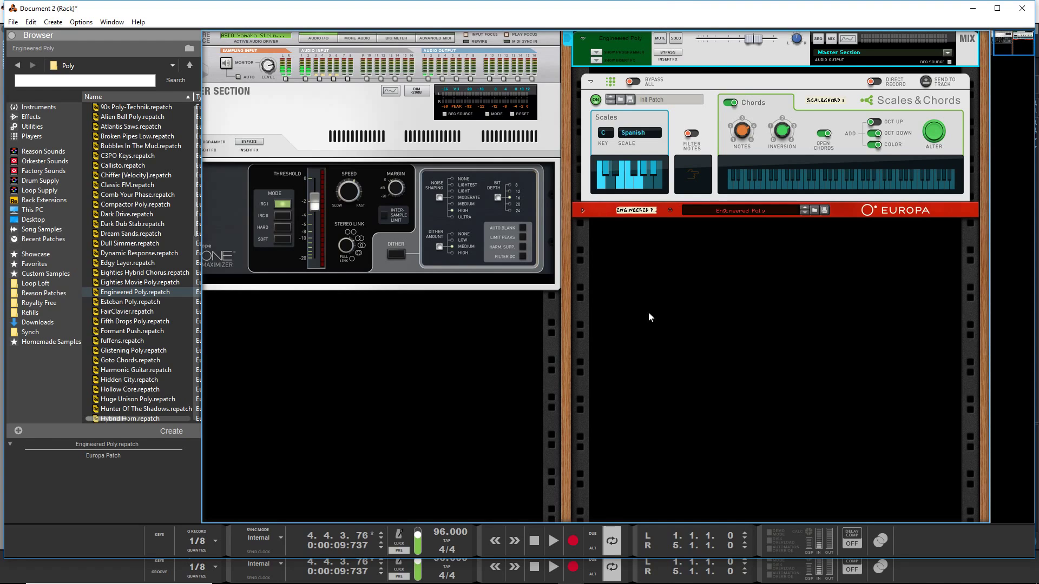
Rewind, reveal the channel's empty insert FX area, and play four bars to audition Europa
left_click(529, 551)
left_click(596, 61)
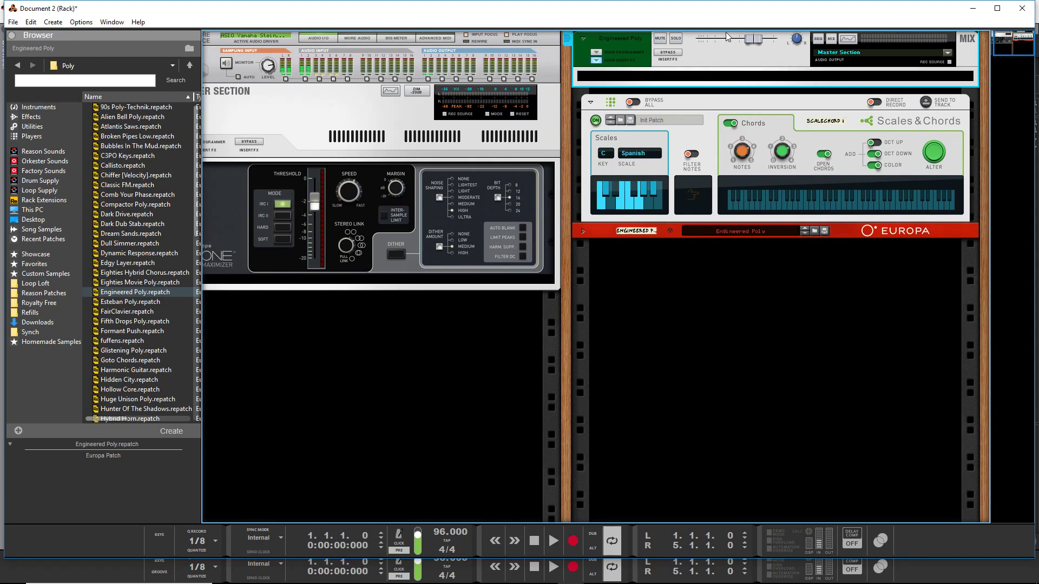
key("space")
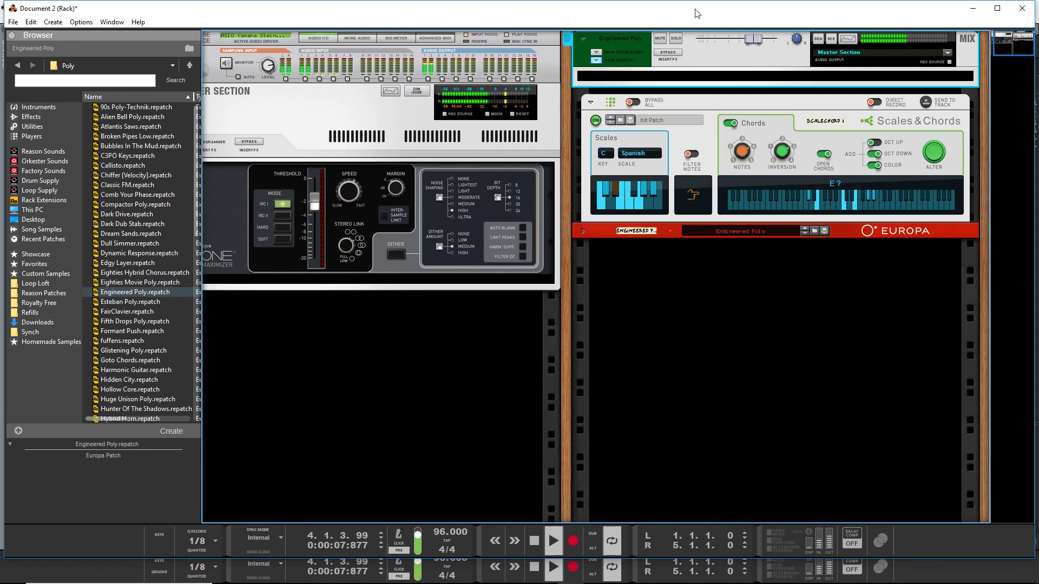
key("space")
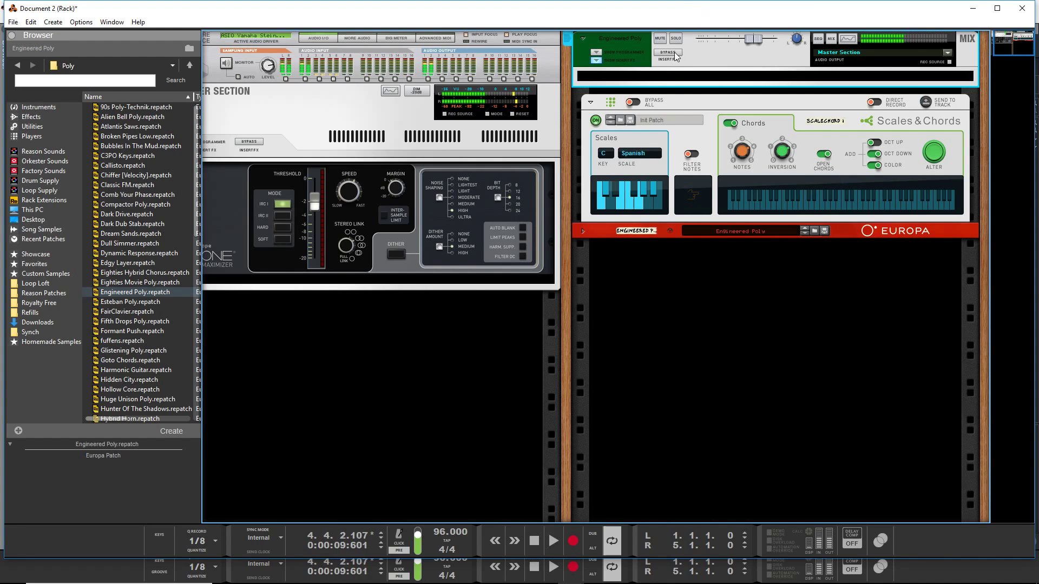
Insert a Spider Audio Merger & Splitter into the Engineered Poly channel's insert area
right_click(674, 83)
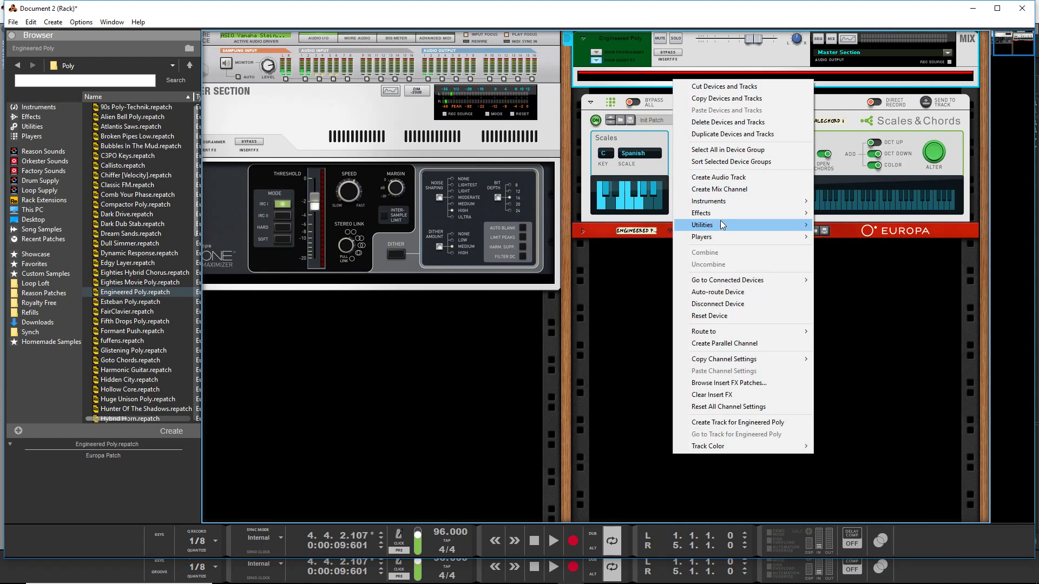
mouse_move(735, 212)
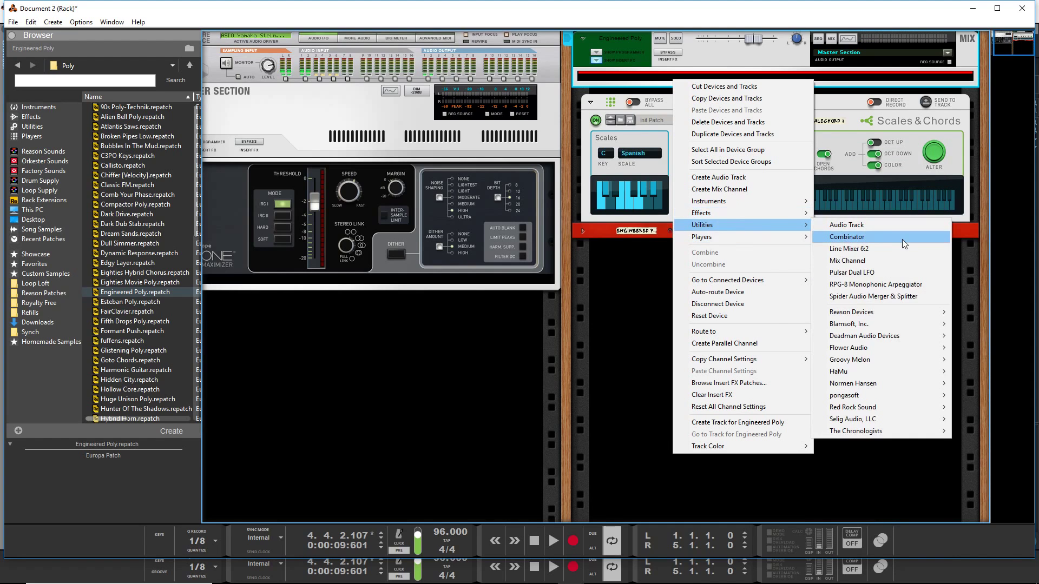
left_click(897, 293)
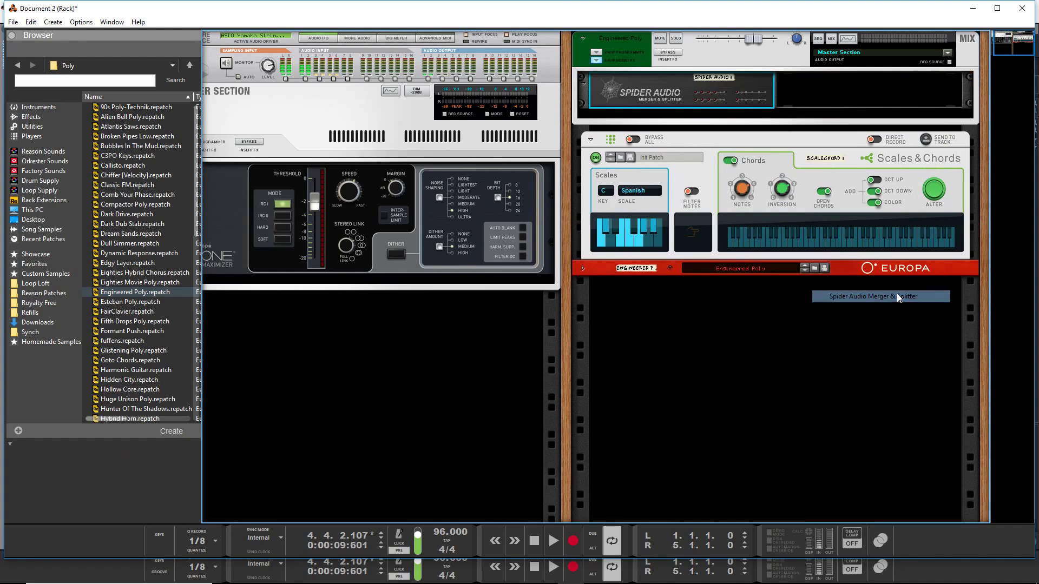
Add a Line Mixer 6:2 below the Spider from the Utilities menu
right_click(648, 93)
mouse_move(693, 226)
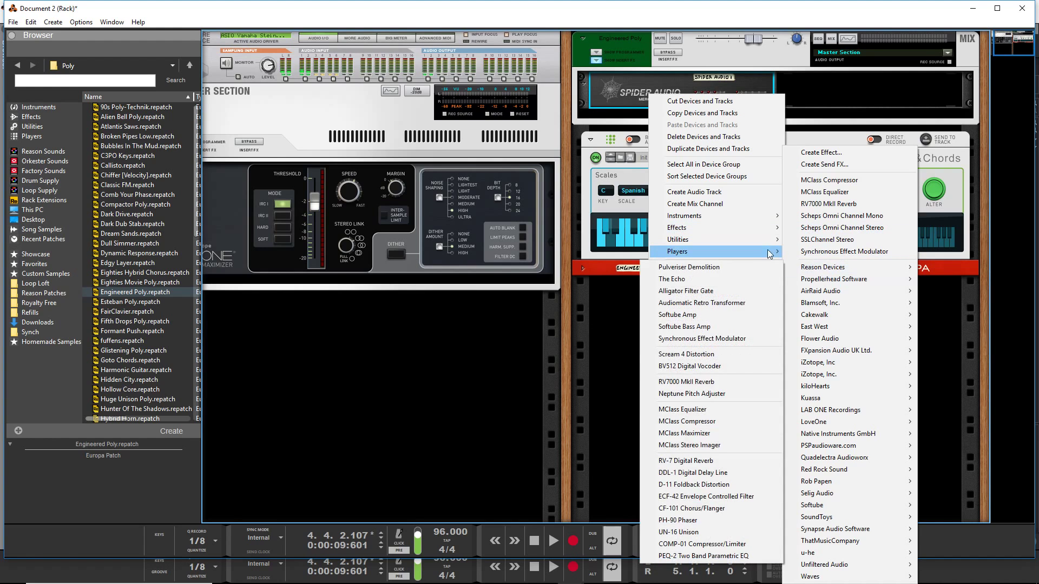
mouse_move(761, 244)
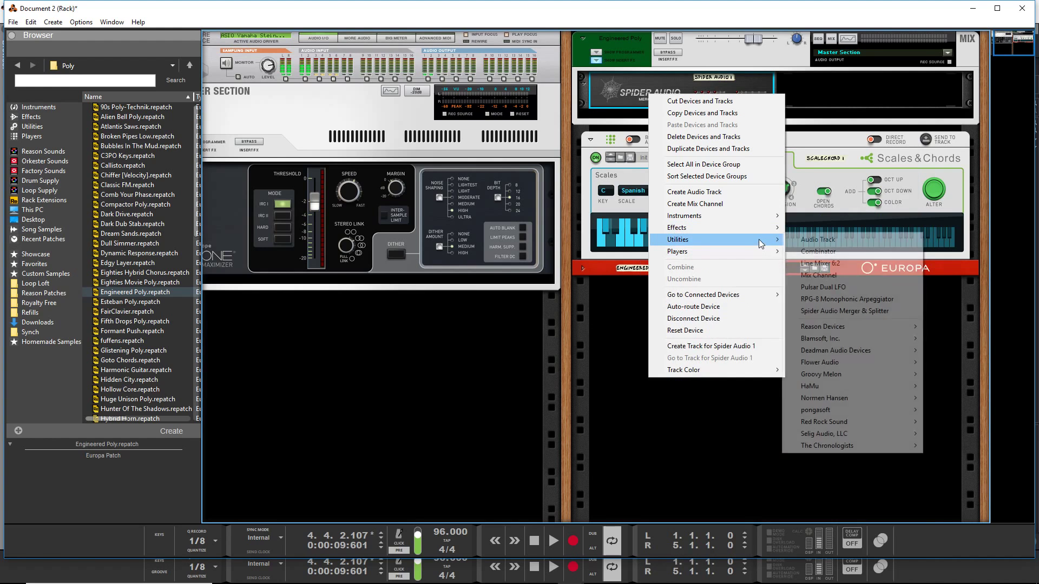
left_click(827, 265)
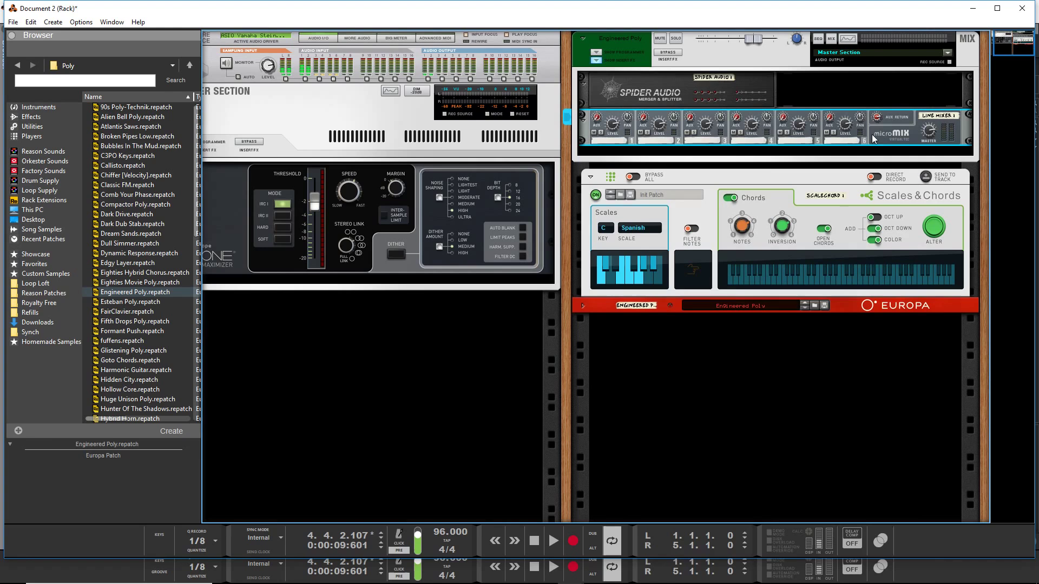
Flip to the rack rear and unplug the Line Mixer master out from Insert FX From Device
key("Tab")
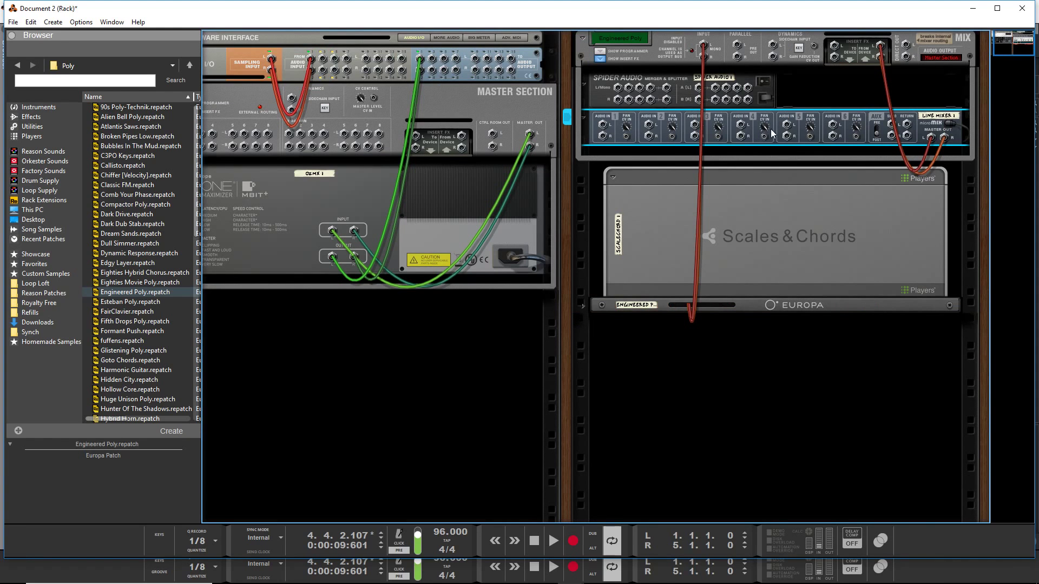
left_click_drag(881, 46, 699, 87)
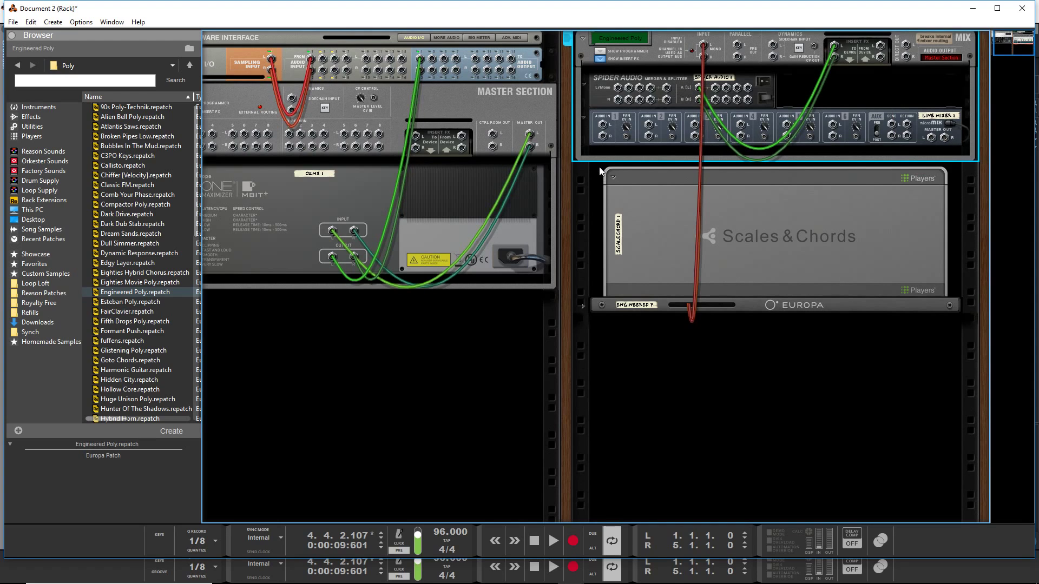
Insert a CF-101 Chorus/Flanger beneath the Line Mixer 6:2
right_click(832, 148)
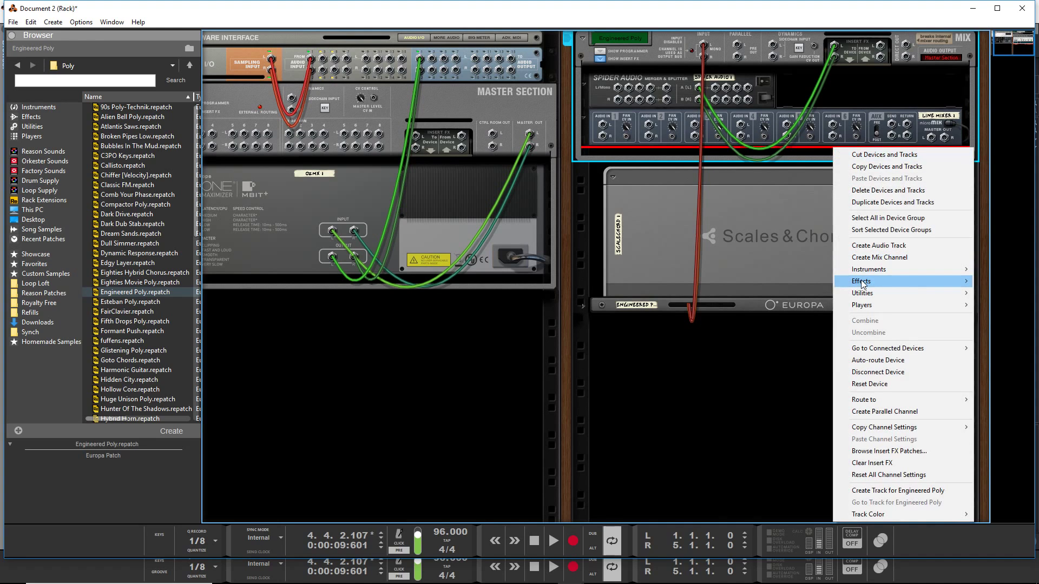
mouse_move(861, 283)
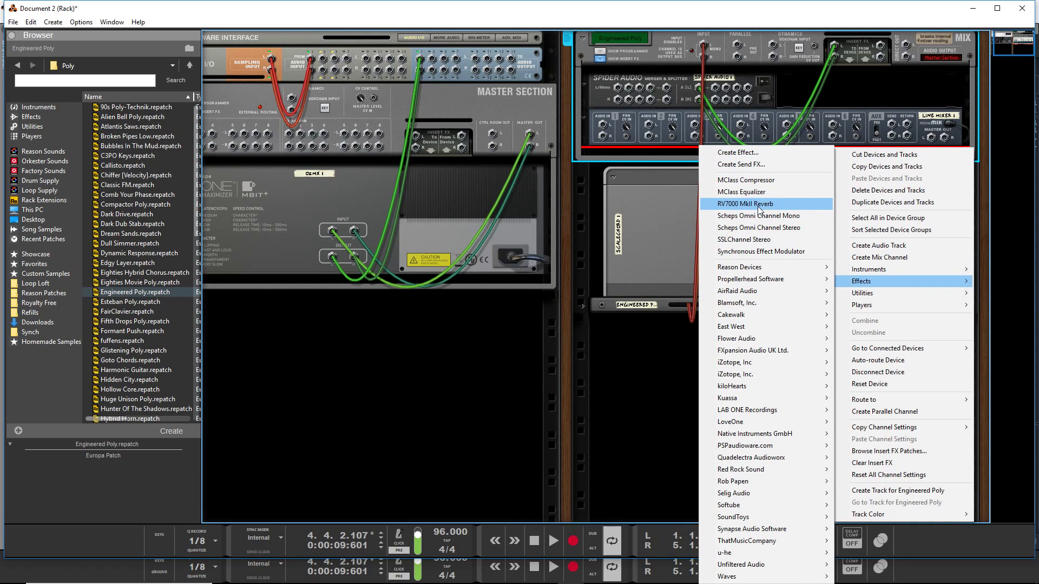
mouse_move(755, 268)
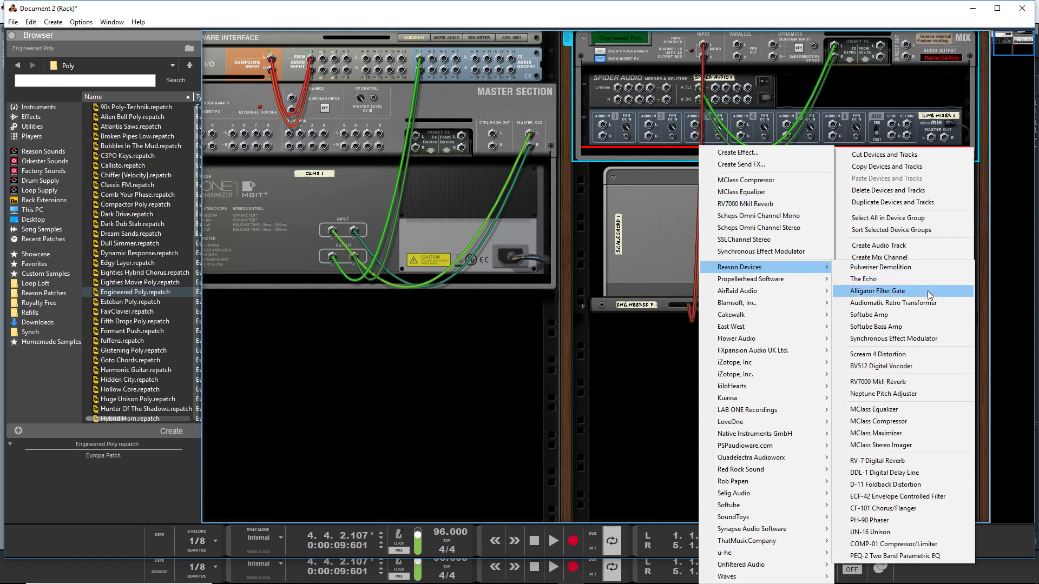
left_click(874, 509)
Add an RV-7 Digital Reverb to the insert chain
right_click(824, 163)
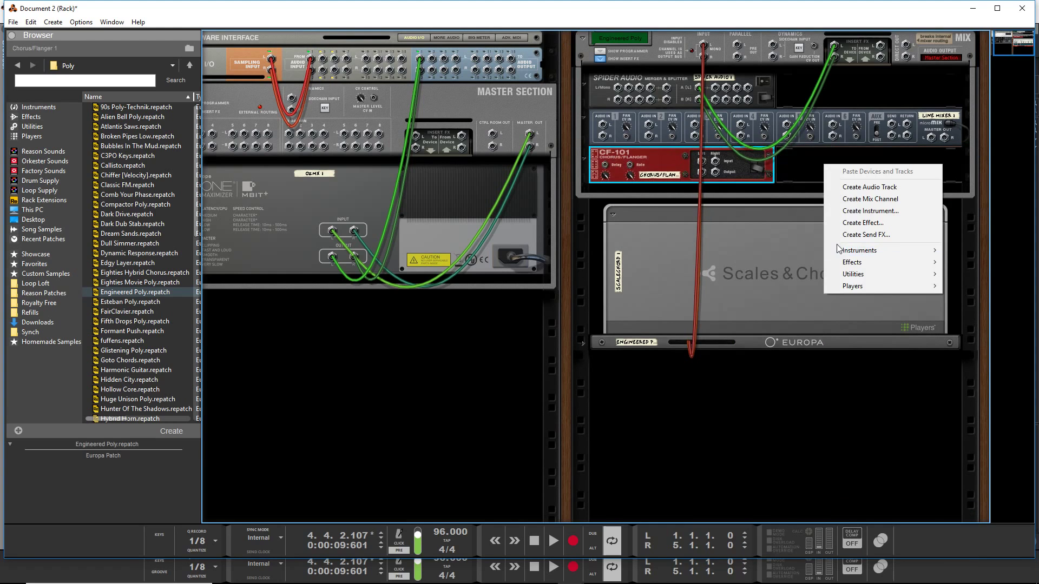
mouse_move(851, 266)
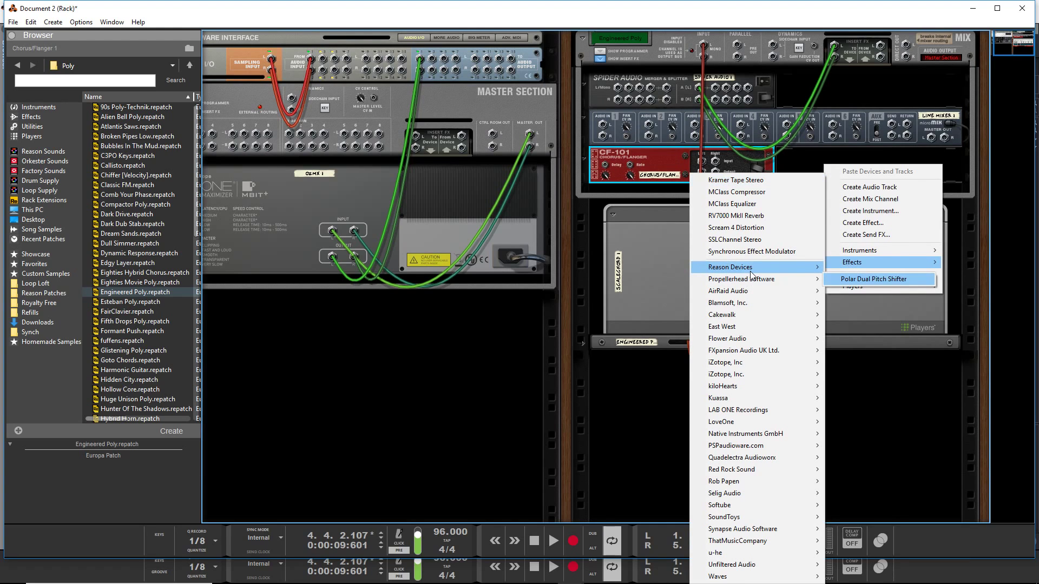
mouse_move(784, 267)
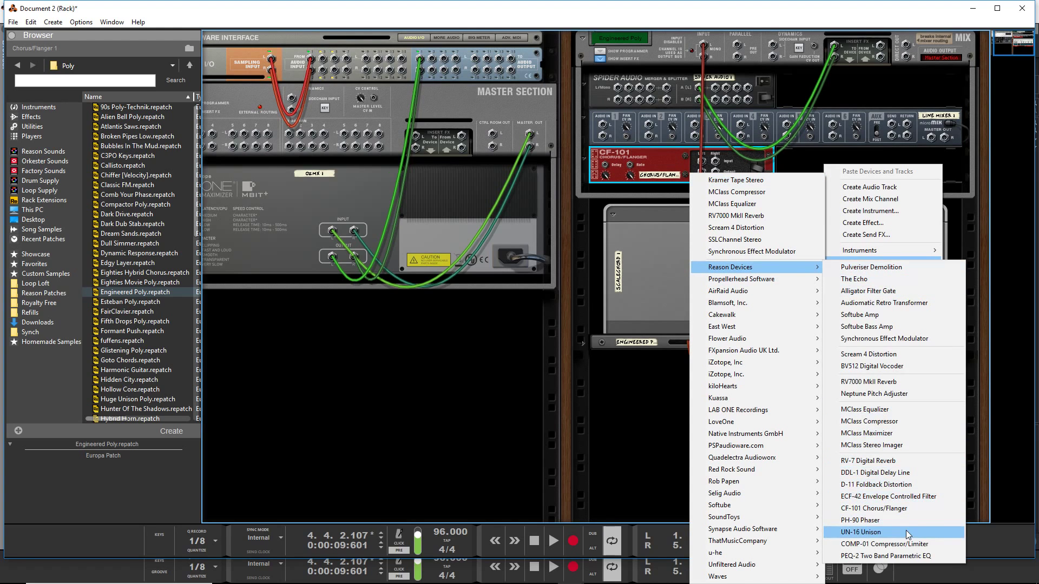
left_click(914, 462)
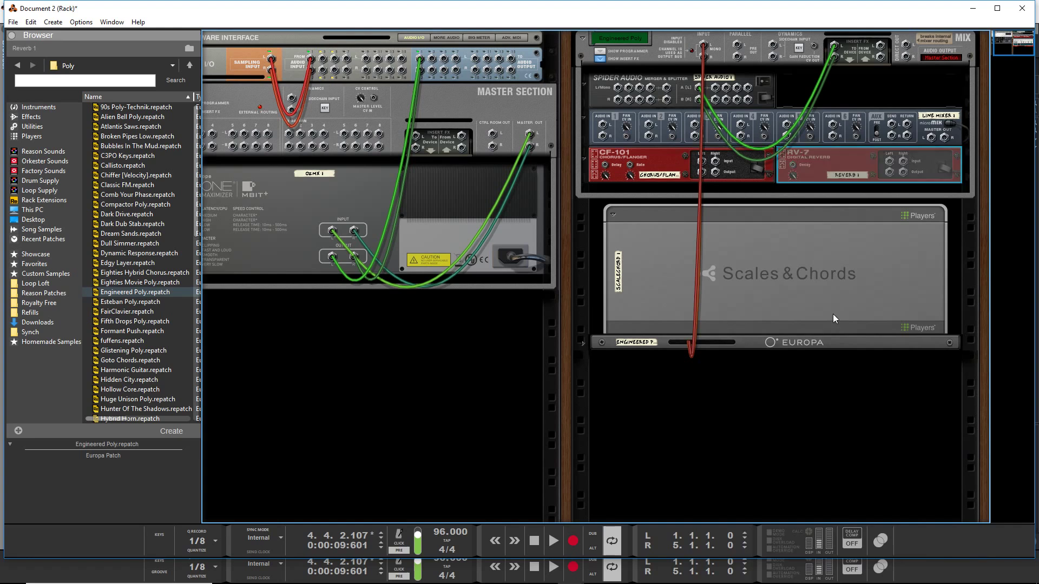
Add a DDL-1 Digital Delay Line to the insert chain
right_click(814, 176)
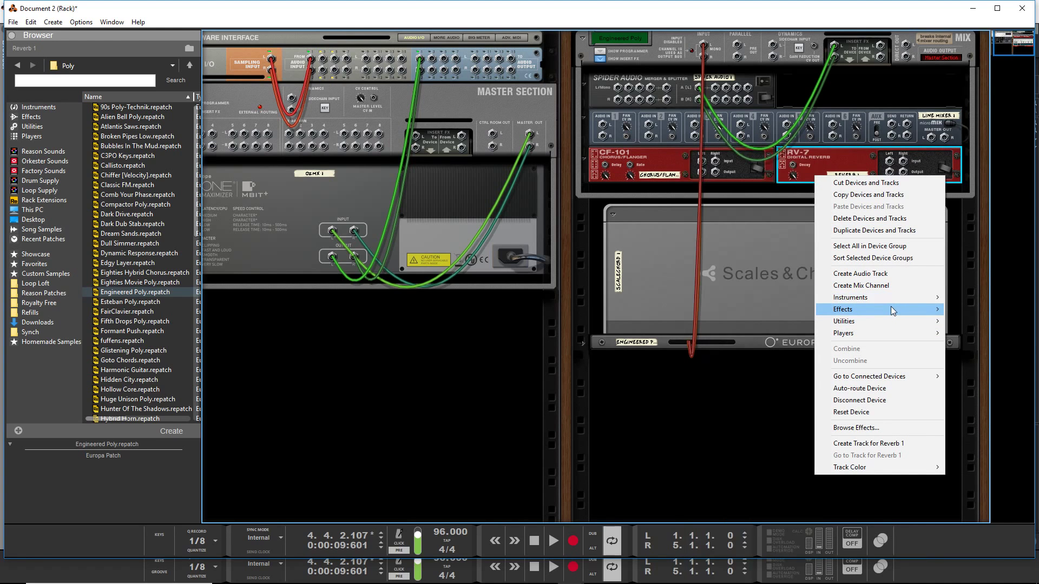
mouse_move(891, 307)
mouse_move(765, 267)
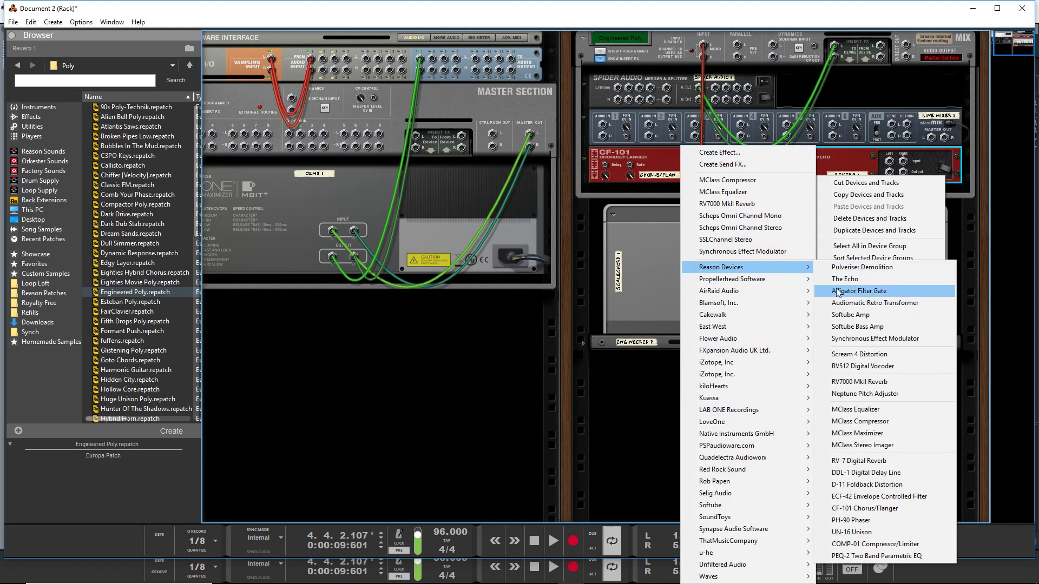
left_click(904, 472)
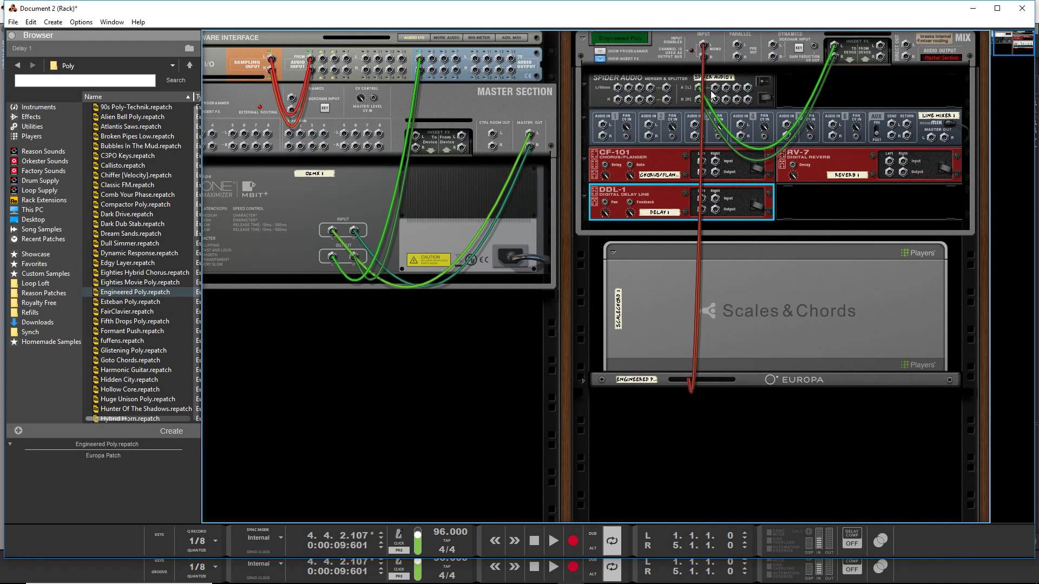
Cable Spider splits into the CF-101 and RV-7, sending their outputs to mixer channels 2 and 3
left_click_drag(715, 90, 604, 127)
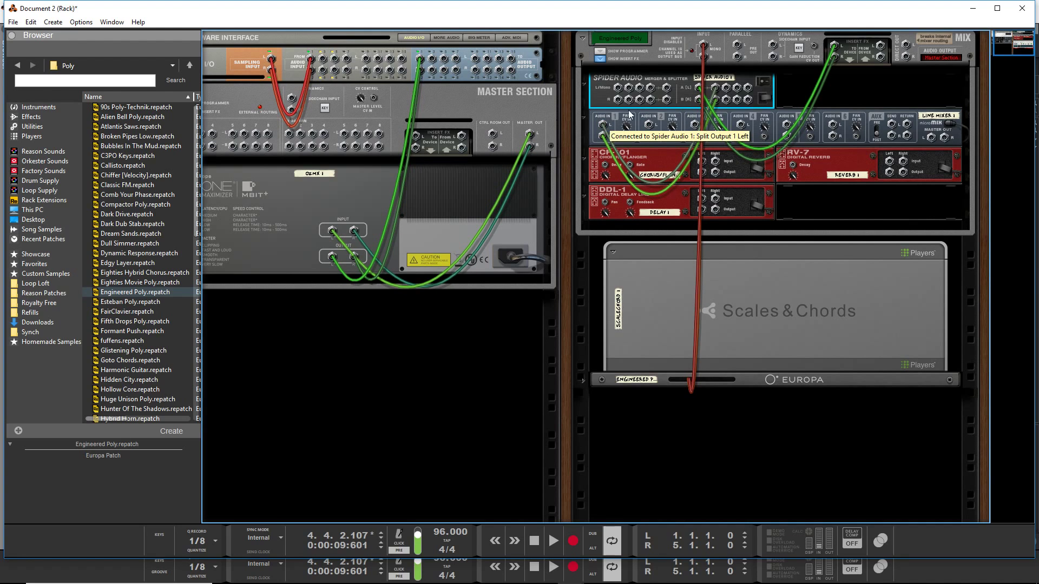
left_click_drag(726, 88, 699, 162)
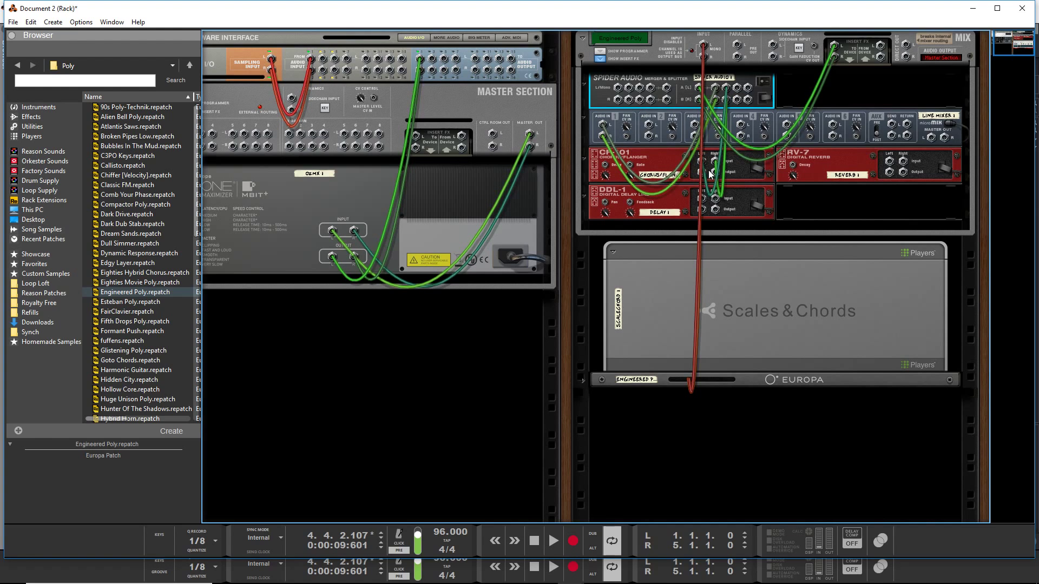
left_click_drag(701, 170, 652, 125)
left_click_drag(737, 88, 694, 123)
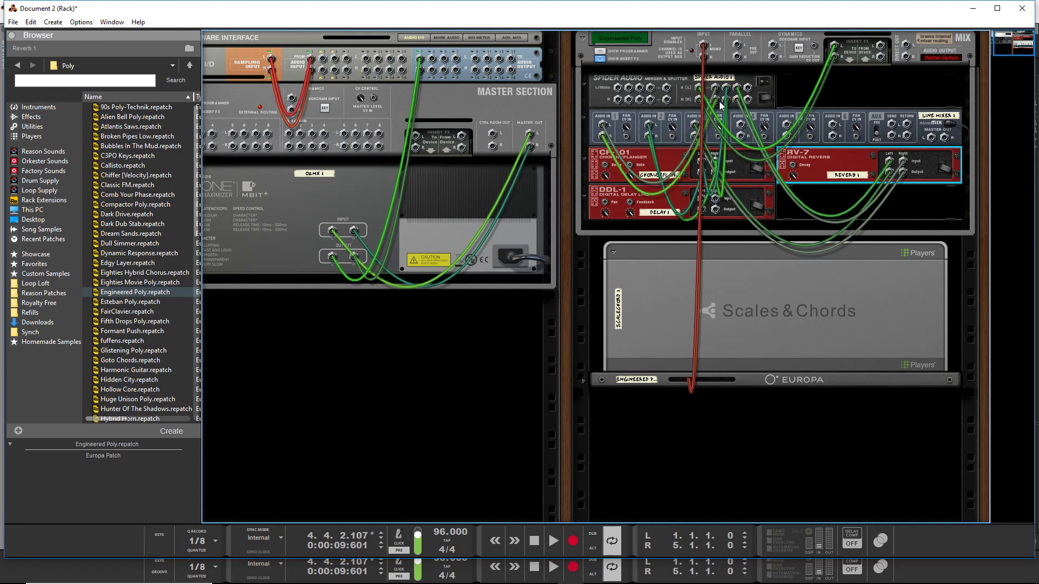
left_click_drag(748, 88, 740, 125)
Feed a Spider split into the DDL-1 and return the Line Mixer master out to the insert return
left_click(701, 212)
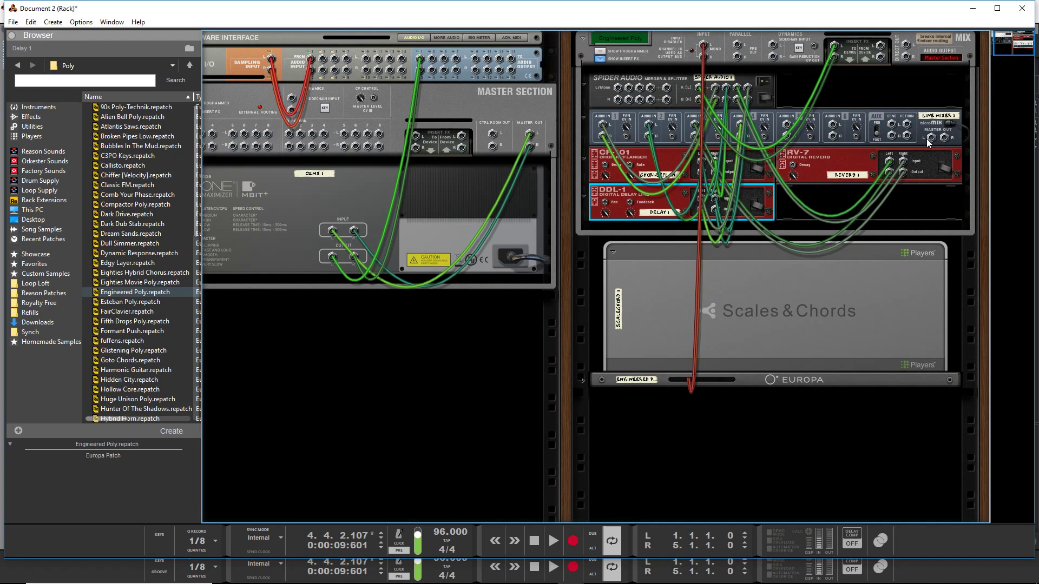
left_click_drag(929, 141, 876, 52)
key("Tab")
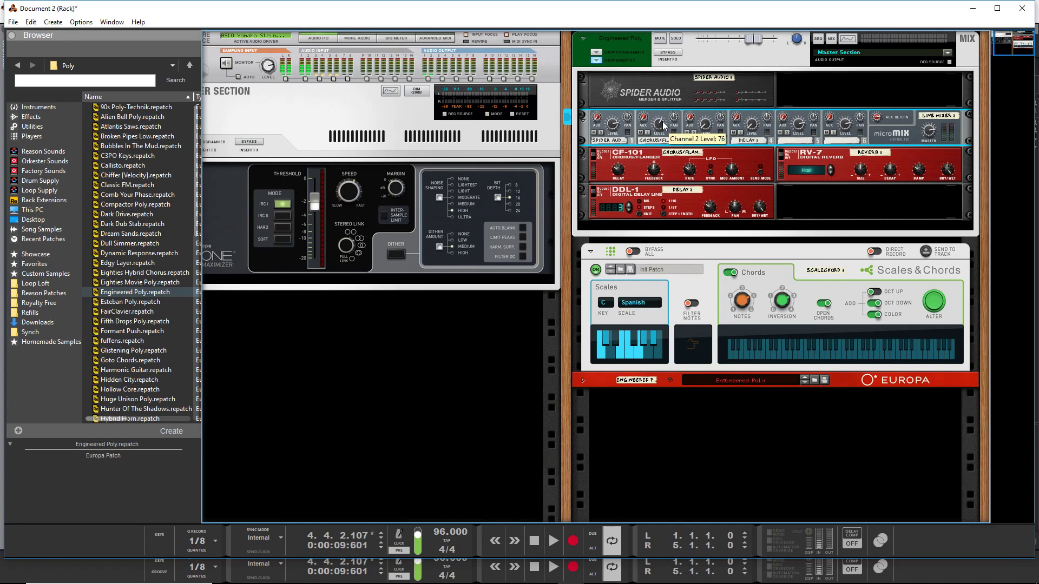
While playing, mute micromix channel 1 and turn on the CF-101's LFO Sync
key("space")
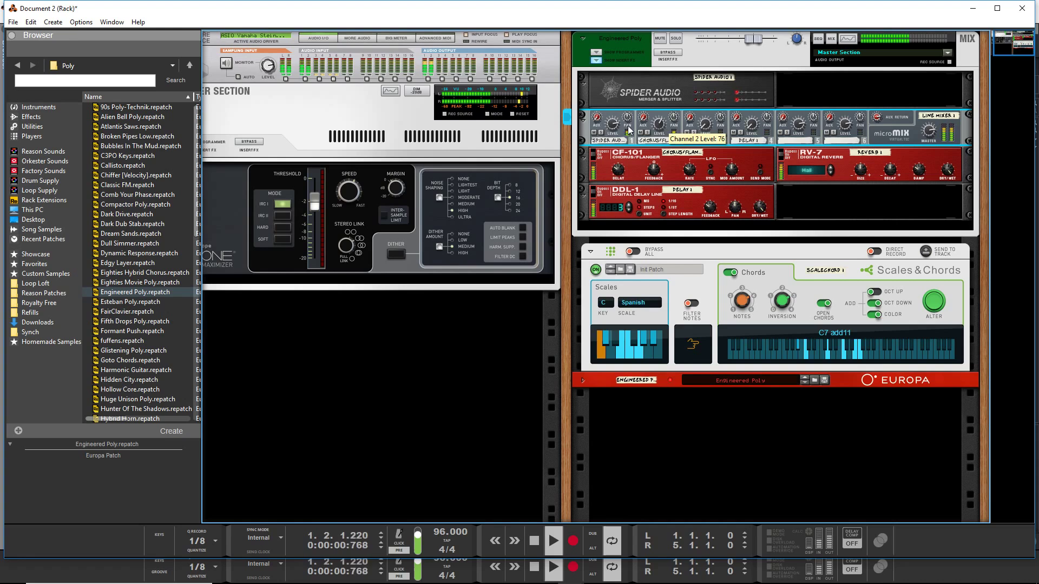
left_click(591, 136)
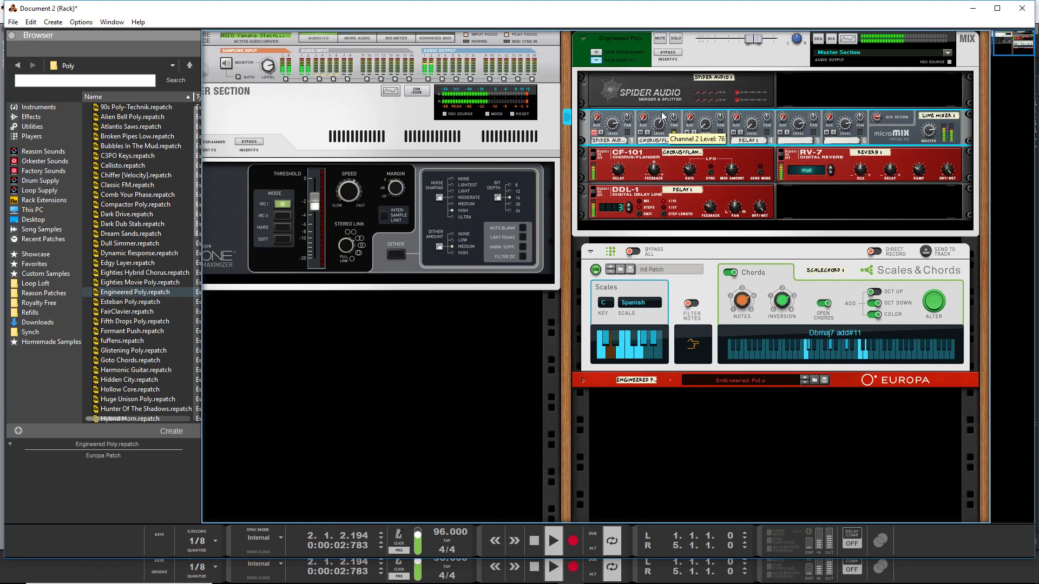
left_click(688, 172)
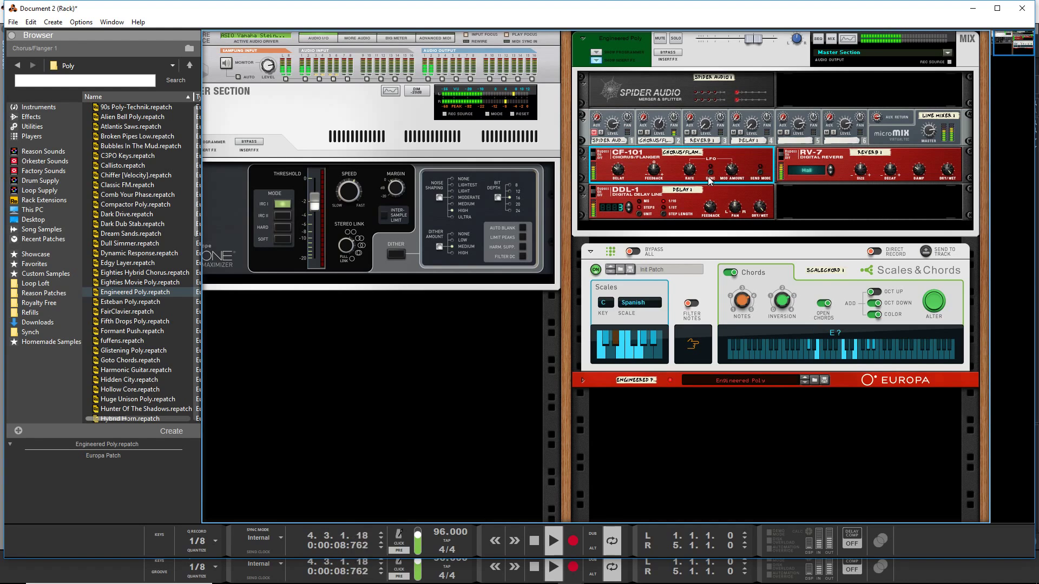
left_click(711, 173)
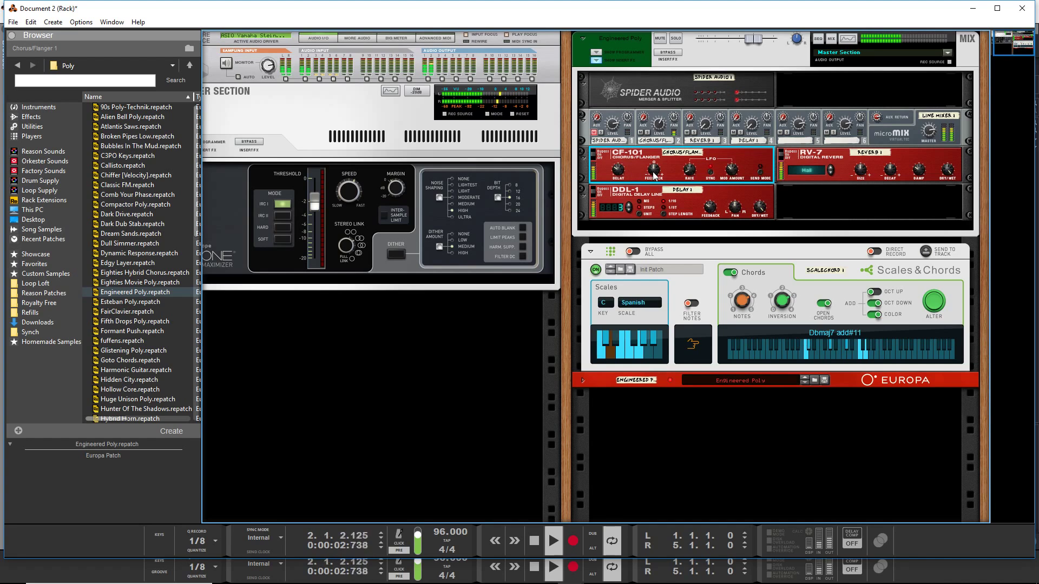
Set Line Mixer channel 2 level to 59 and channel 3 to about 40
key("space")
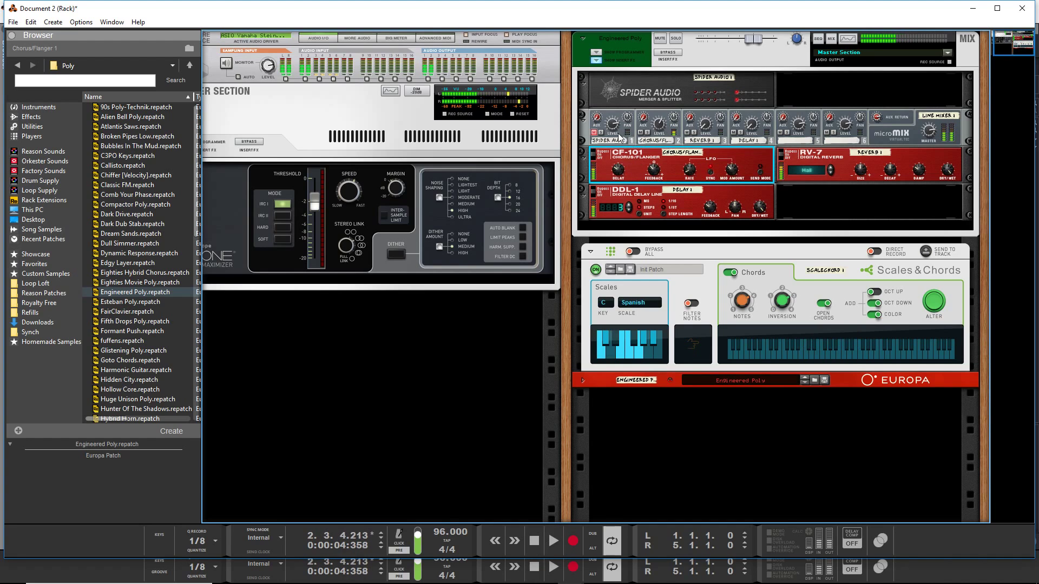
left_click(594, 136)
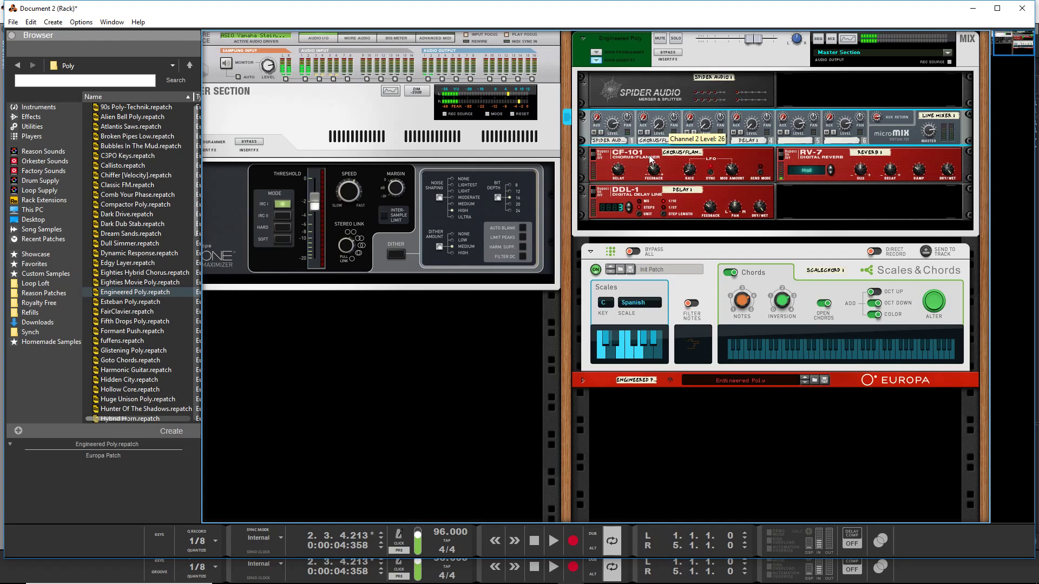
key("space")
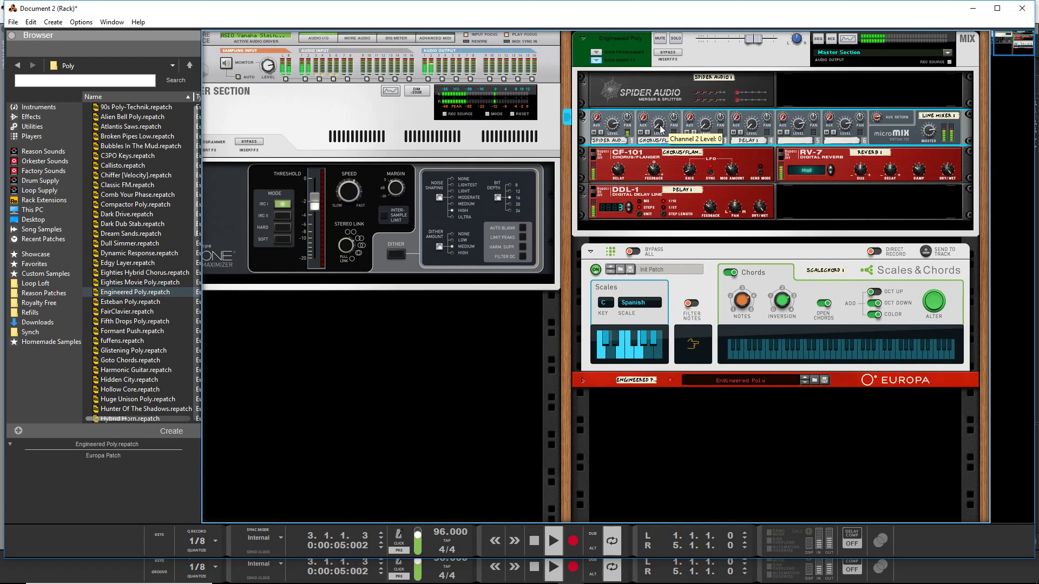
left_click_drag(660, 120, 660, 109)
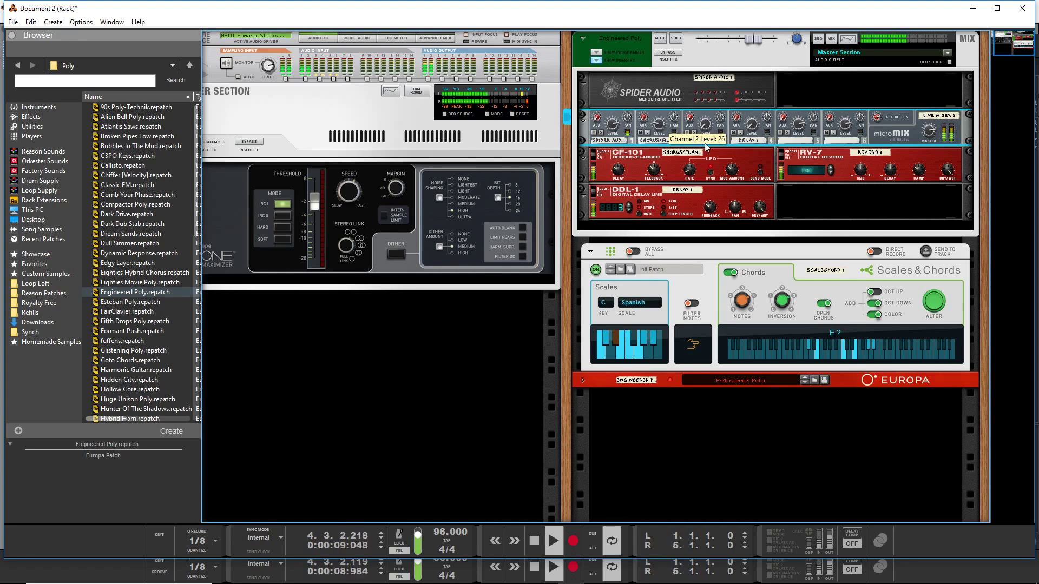
key("space")
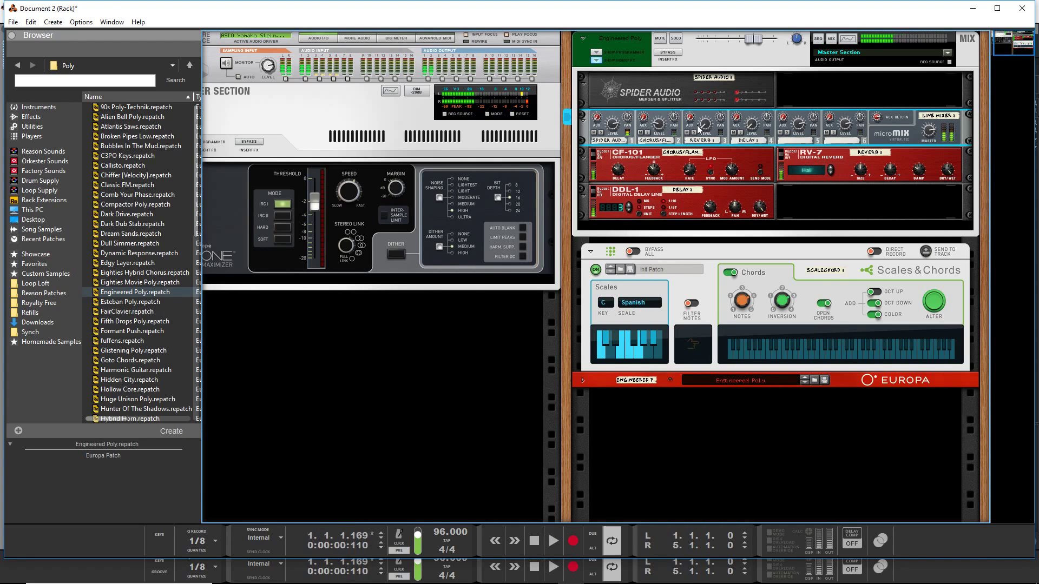
left_click_drag(698, 128, 711, 117)
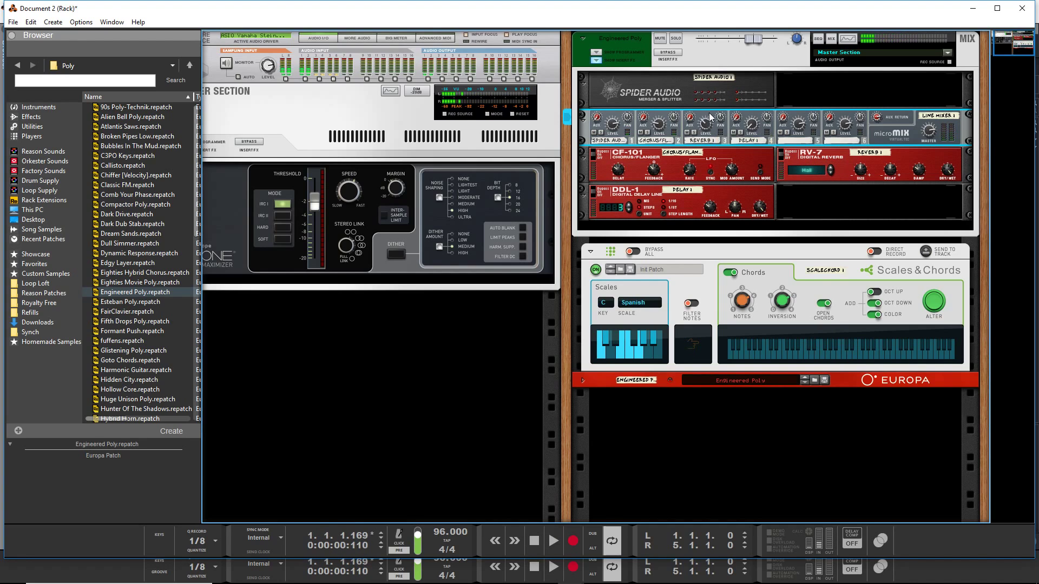
key("space")
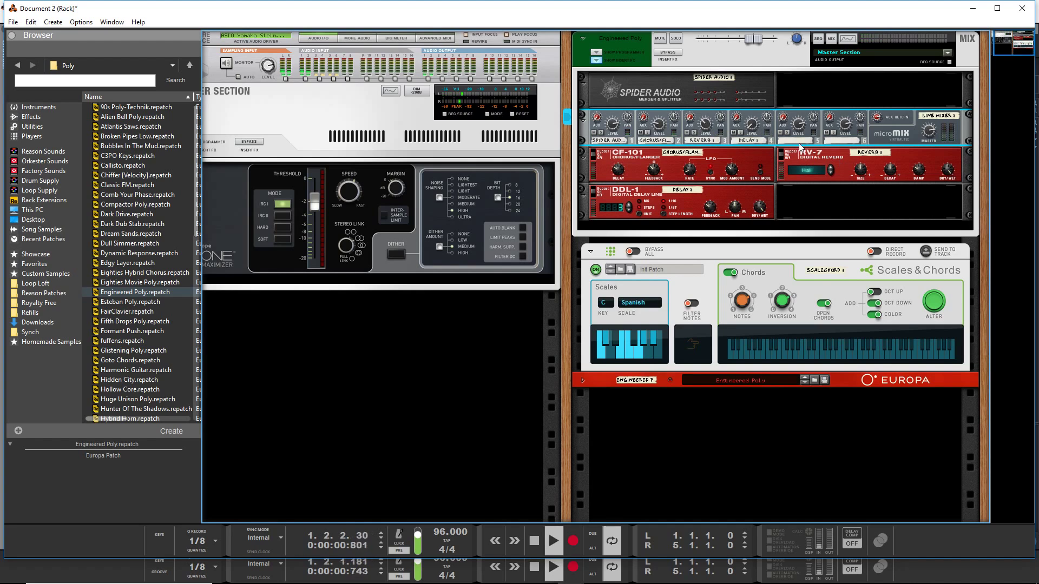
Switch the RV-7 reverb to Large Hall and lower its decay from 34 to 30
mouse_move(704, 125)
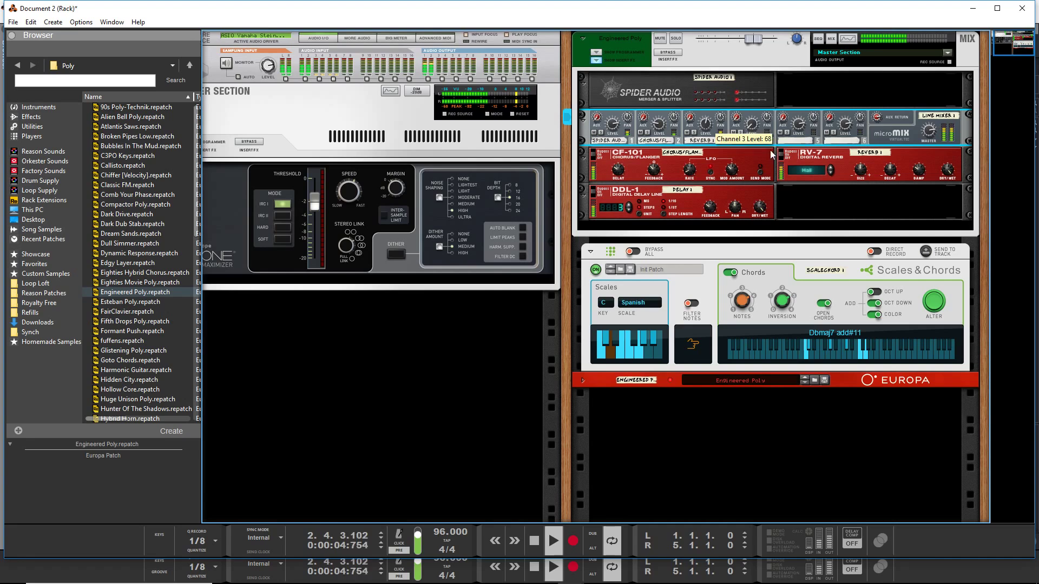
left_click(807, 171)
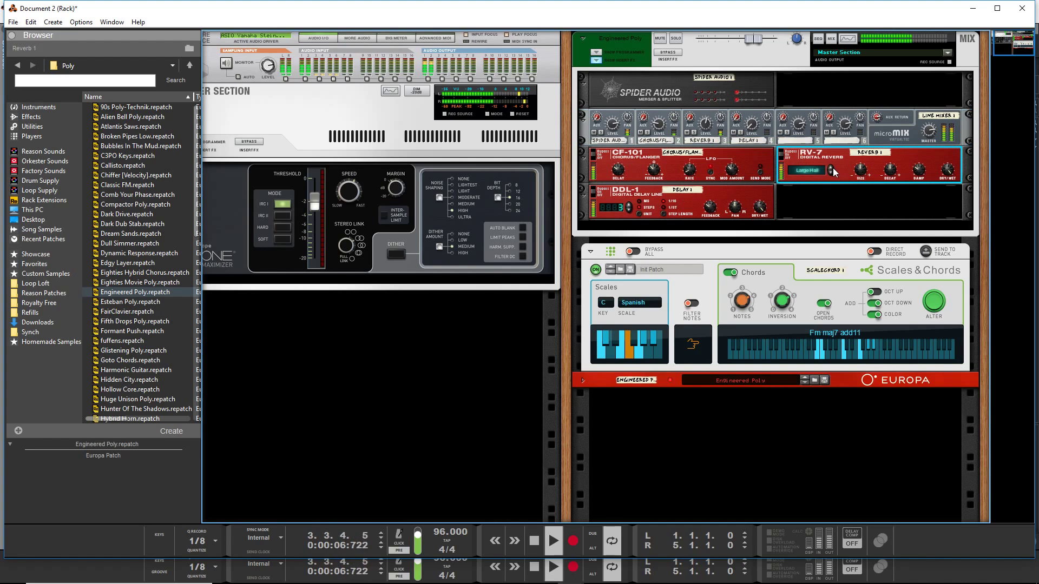
left_click(832, 168)
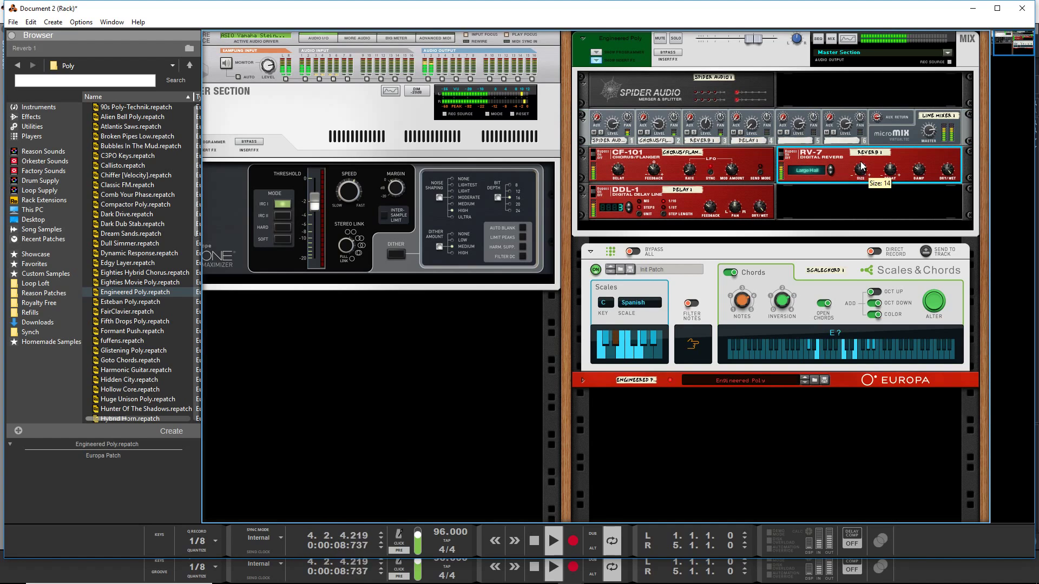
mouse_move(890, 169)
left_click_drag(891, 168, 891, 170)
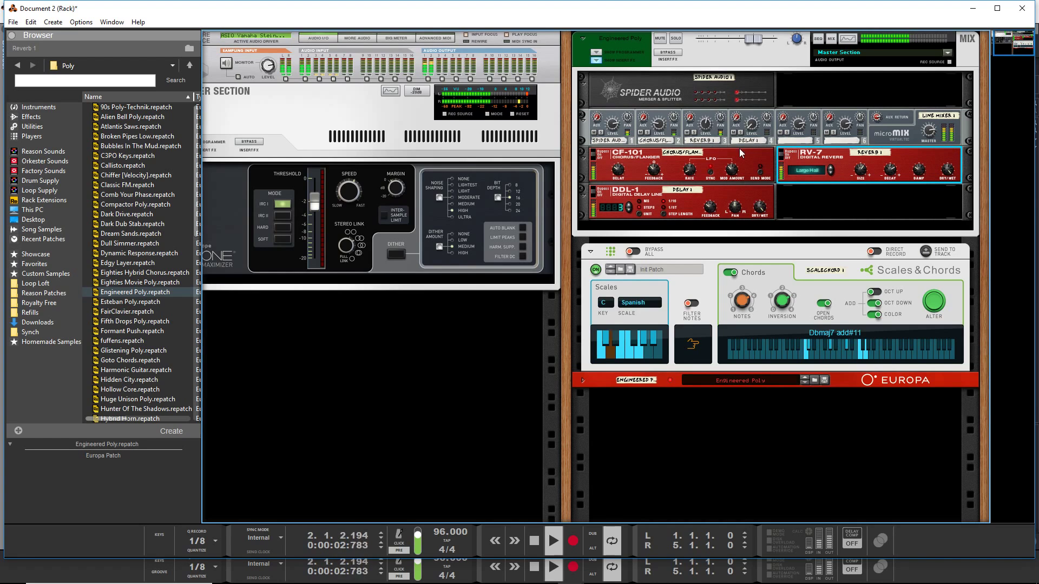
key("space")
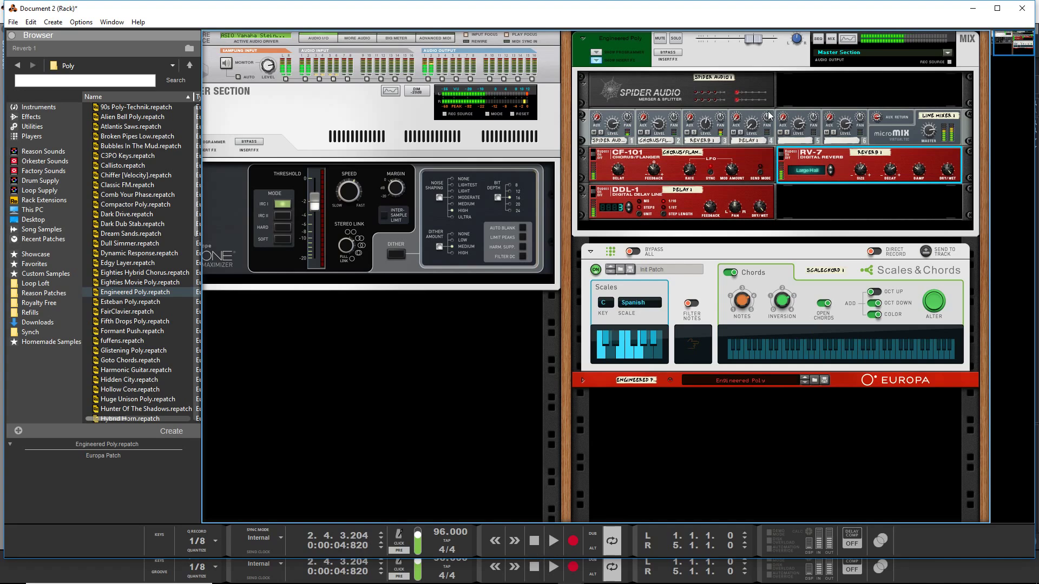
Lower Line Mixer channel 4 to level 20 while auditioning the mix
left_click(771, 117)
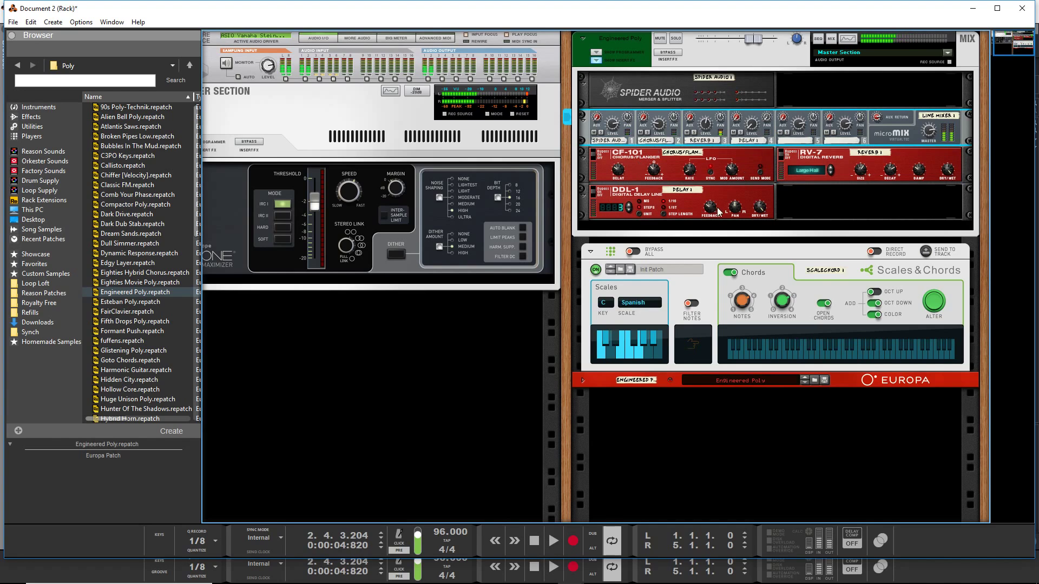
key("space")
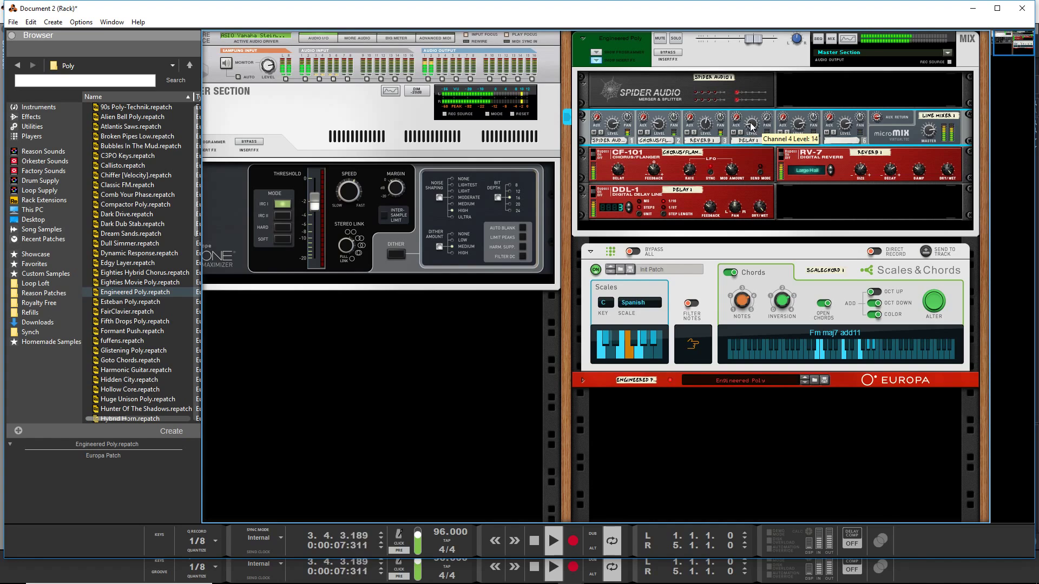
scroll(750, 126, "up", 2)
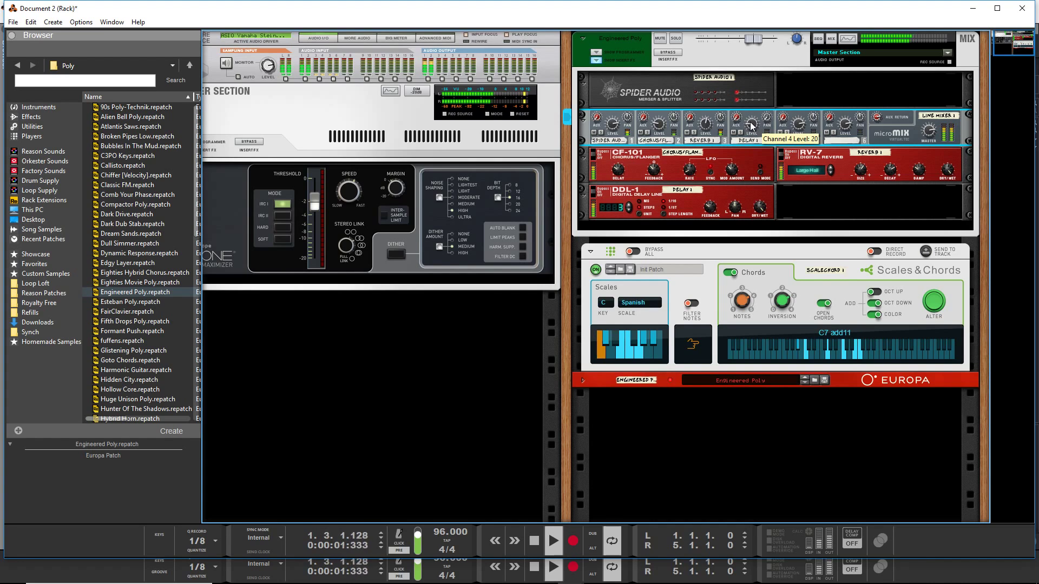
key("space")
key("alt+Tab")
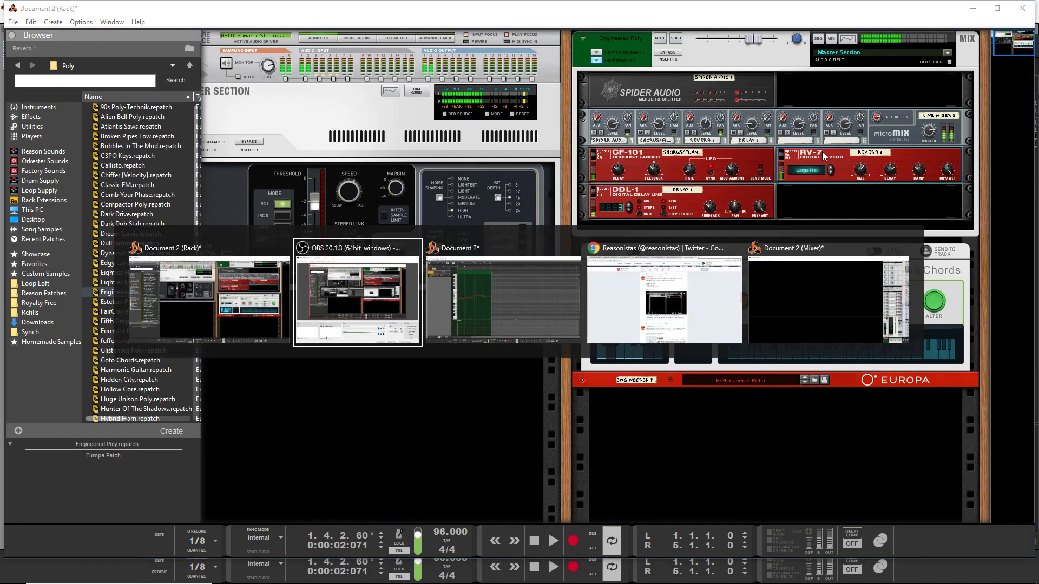
Flip the rack and insert a Synchronous Timed Effect Modulator beneath the RV-7 reverb
left_click(852, 233)
left_click(891, 166)
key("Tab")
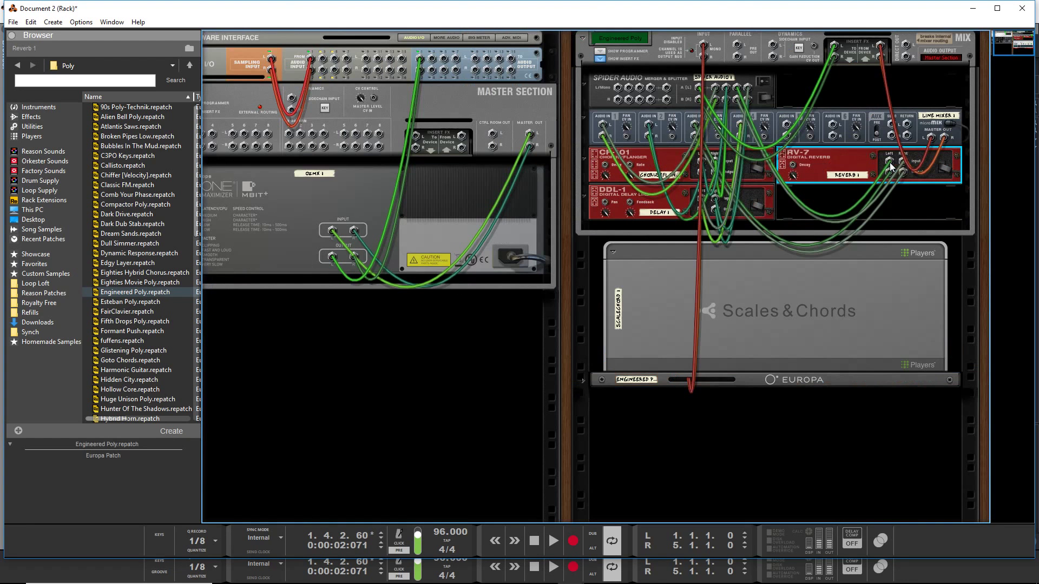
right_click(847, 159)
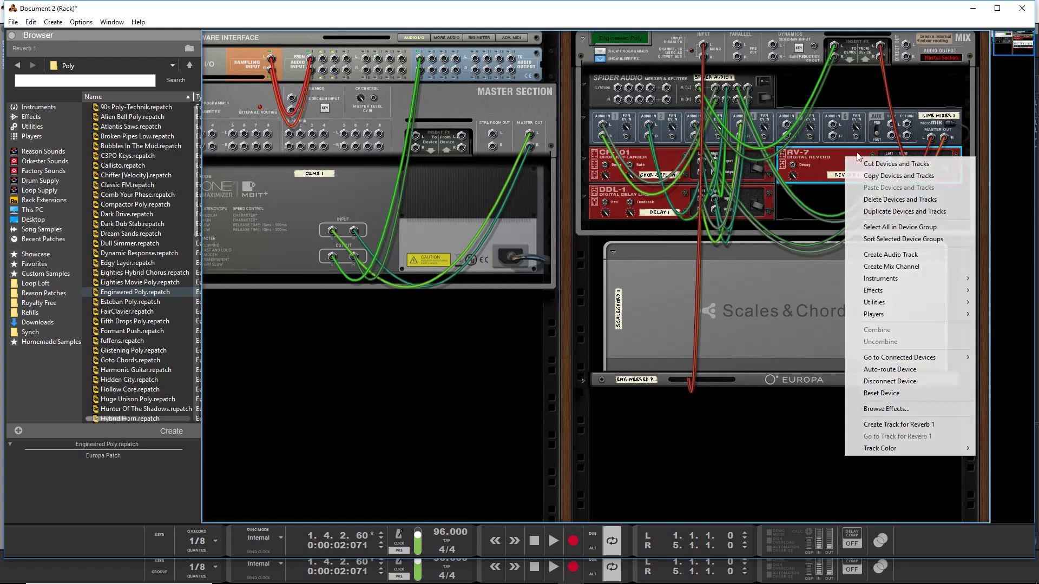
mouse_move(883, 295)
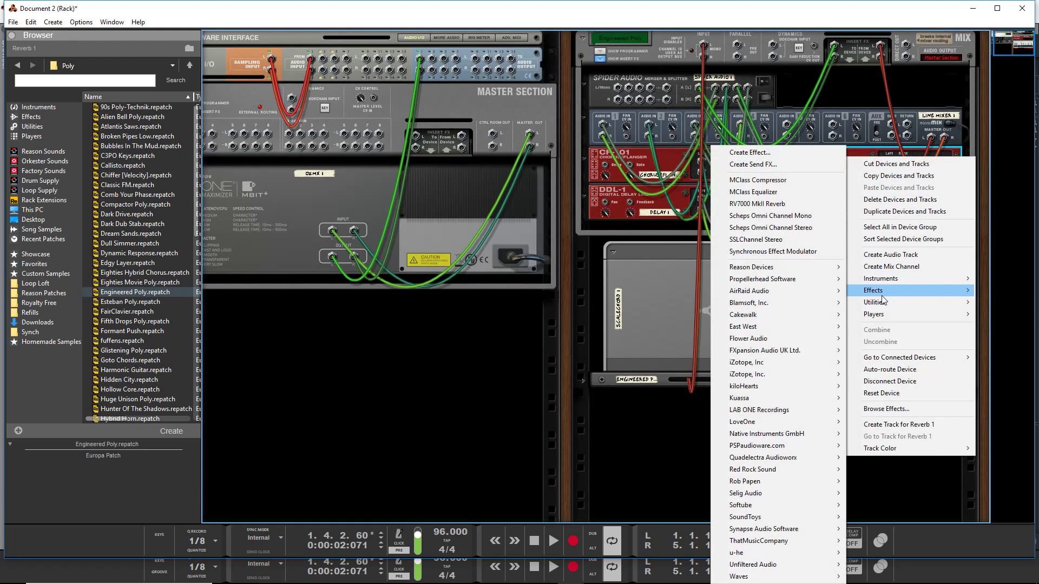
left_click(809, 249)
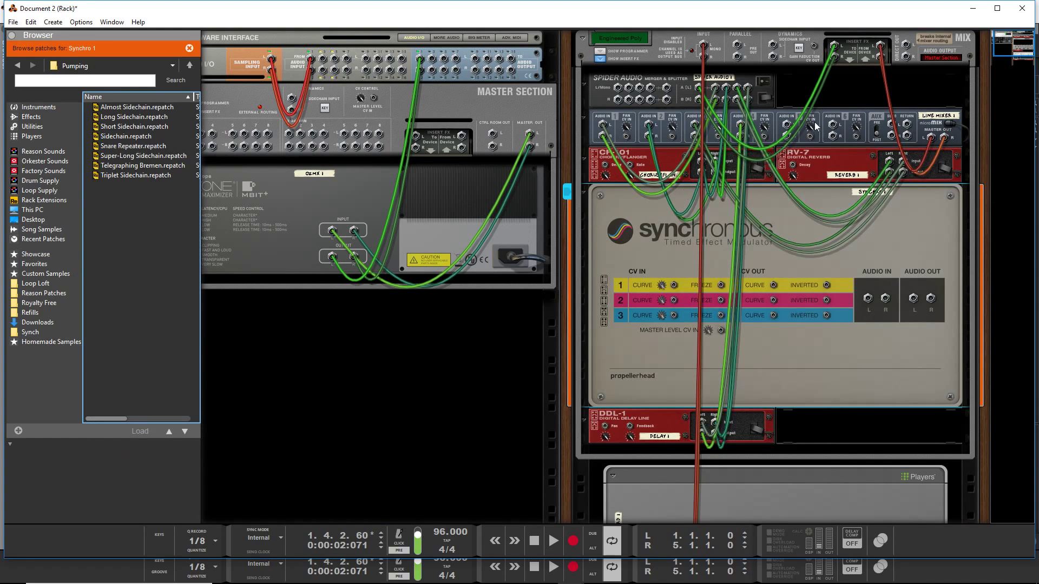
Patch the RV-7 left output into Synchronous's audio input and remove the old RV-7 cable
left_click(844, 160)
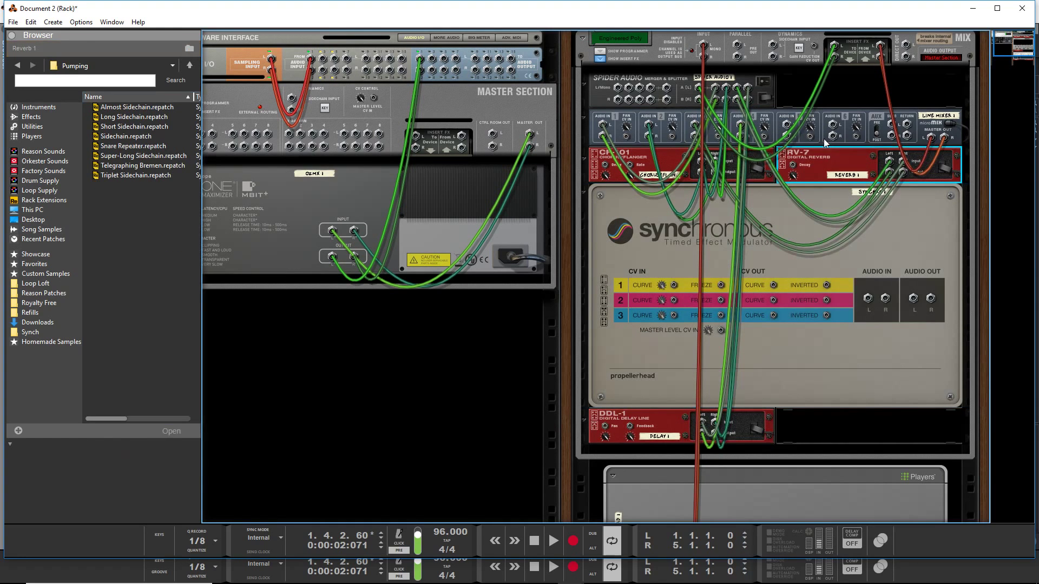
left_click_drag(697, 125, 868, 298)
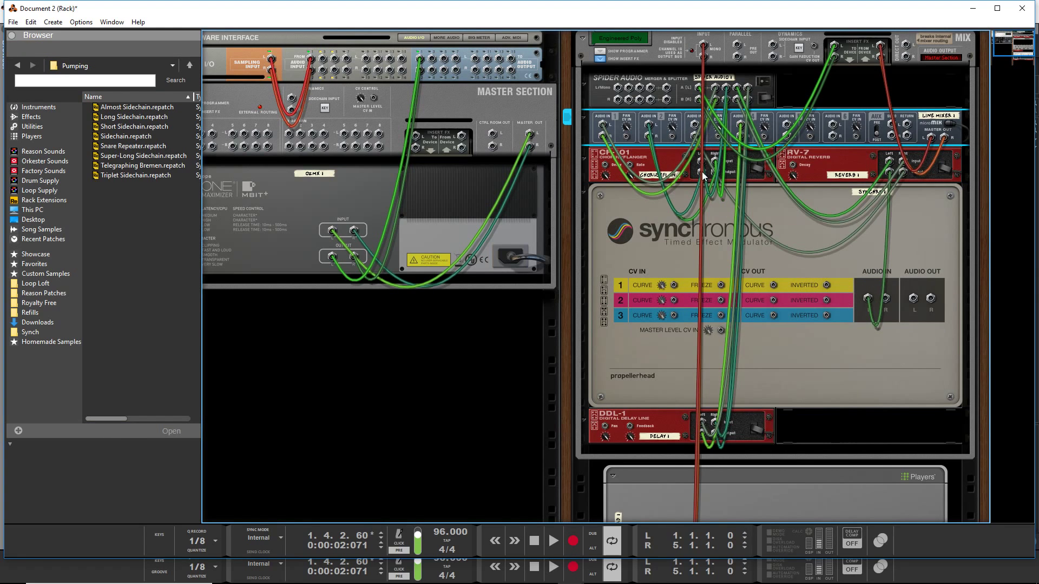
left_click(889, 164)
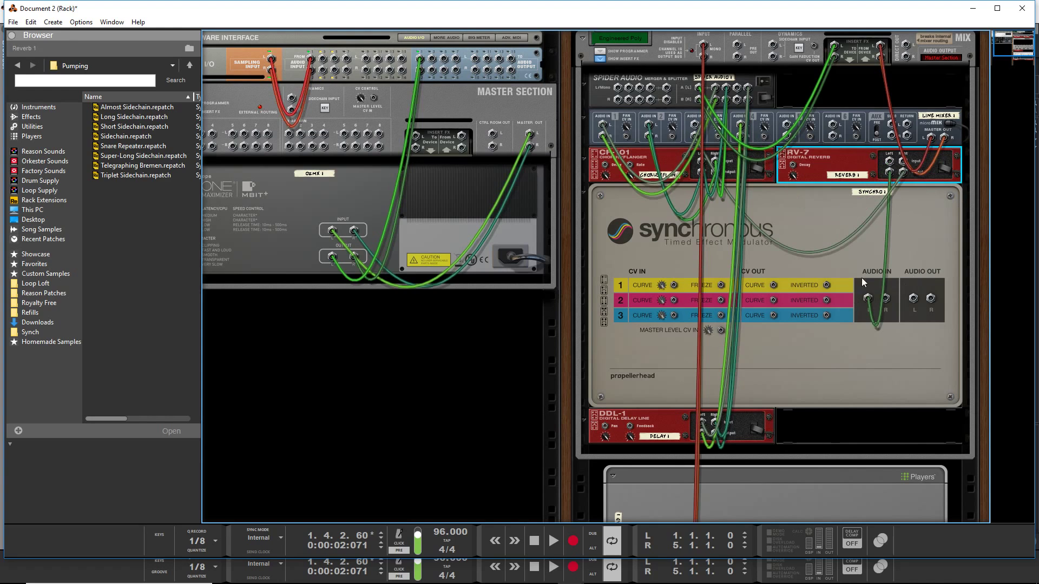
left_click(868, 299)
left_click_drag(868, 299, 994, 182)
left_click(898, 167)
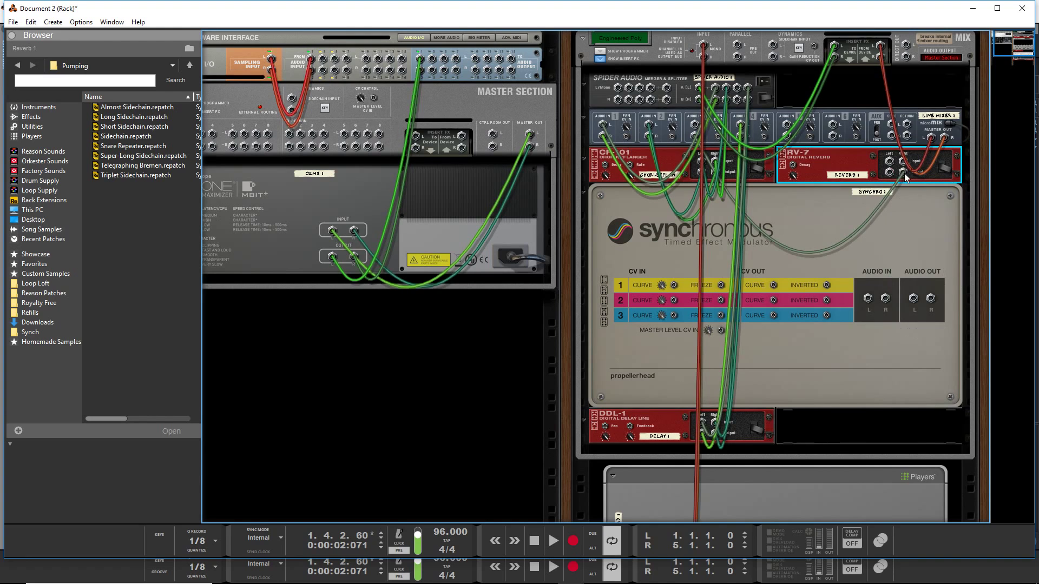
left_click_drag(904, 173, 1007, 199)
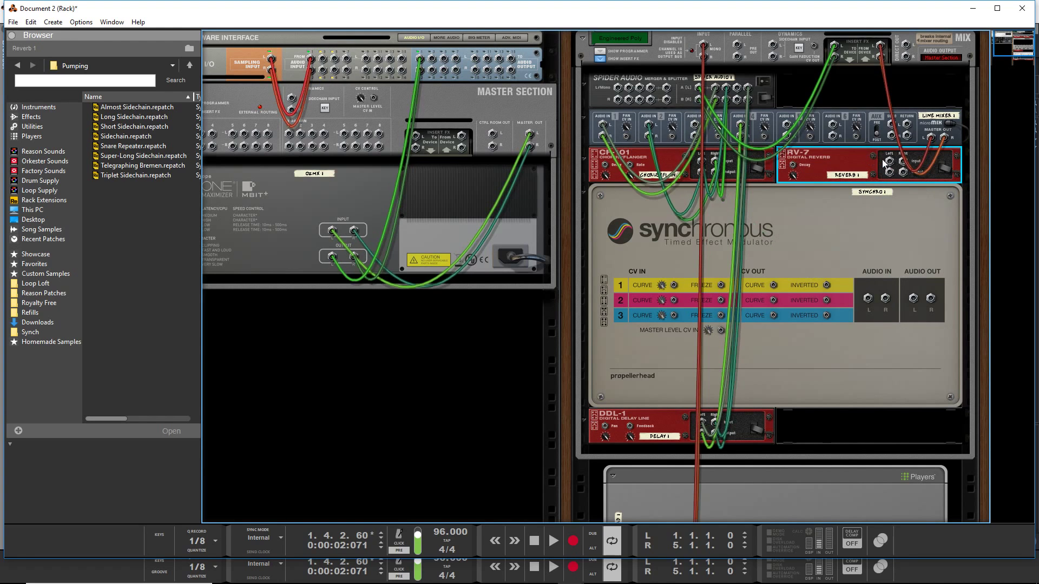
left_click_drag(885, 163, 695, 127)
Load the Long Sidechain patch onto Synchronous from the front panel and start playback
key("Tab")
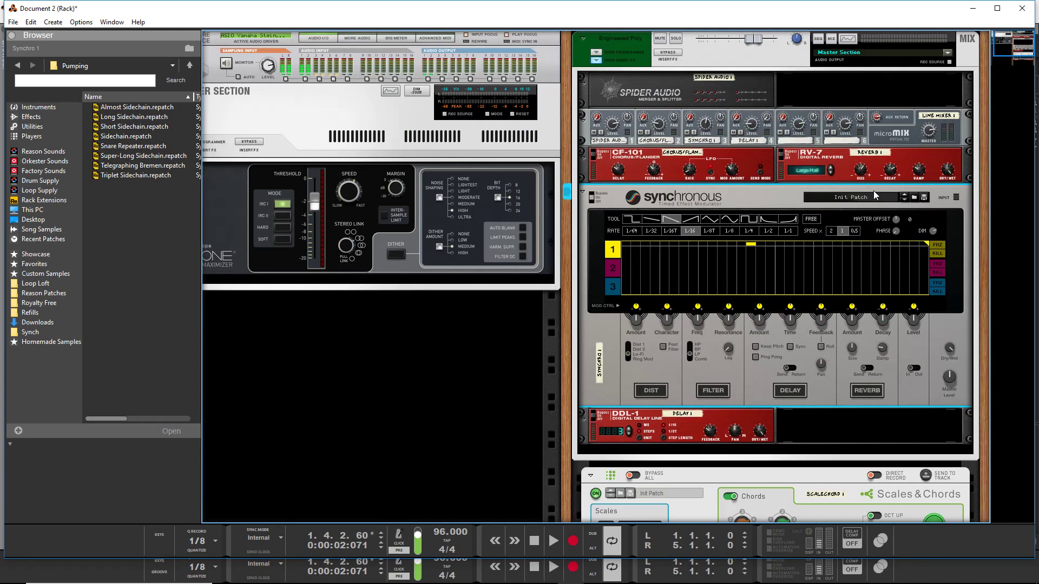
left_click(915, 199)
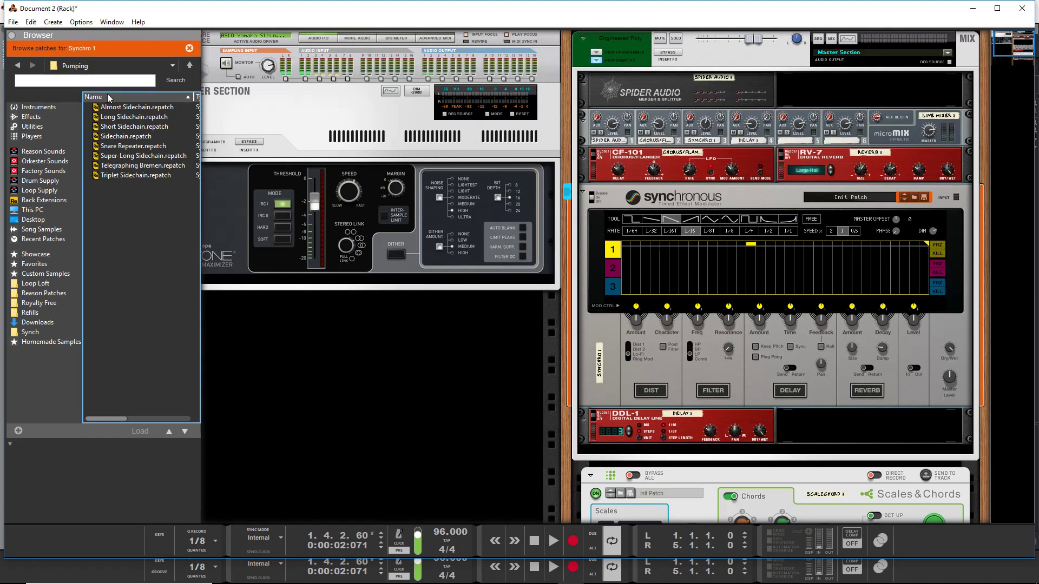
left_click_drag(130, 116, 666, 285)
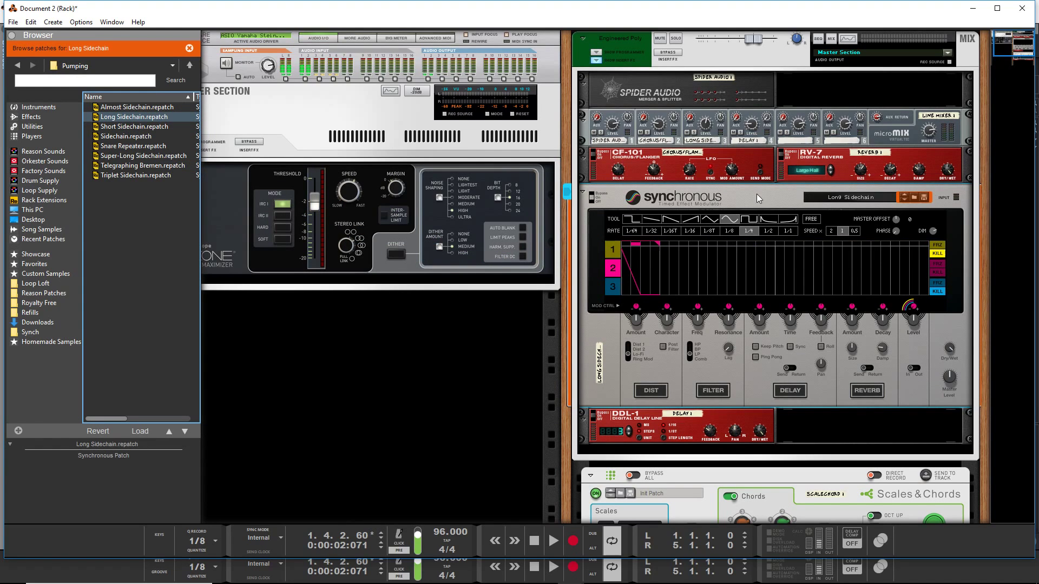
key("space")
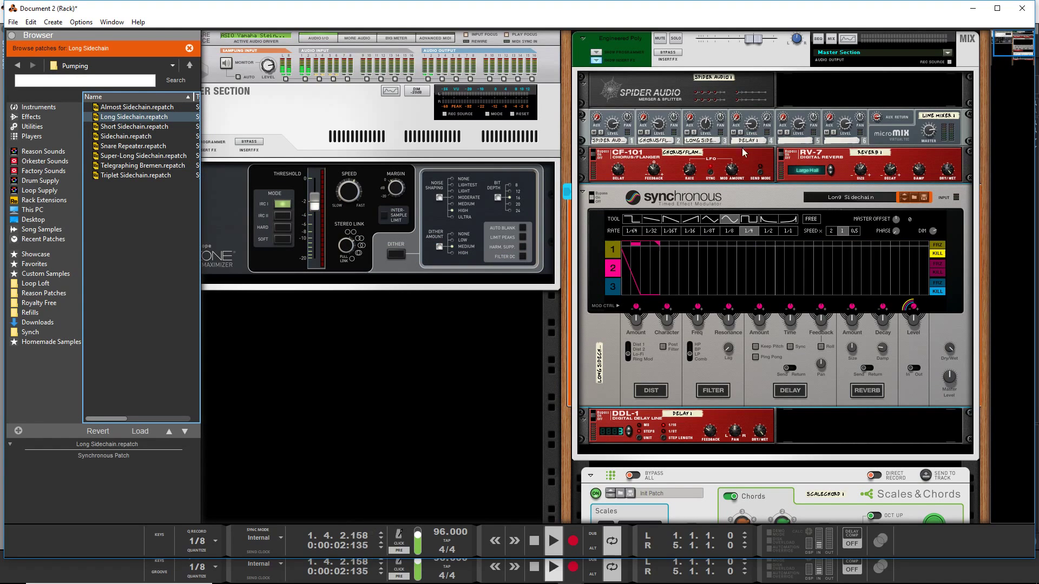
Step Synchronous's patches through Almost Sidechain to Triplet Sidechain, then mute mixer channel 4
left_click(721, 123)
scroll(706, 130, "down", 5)
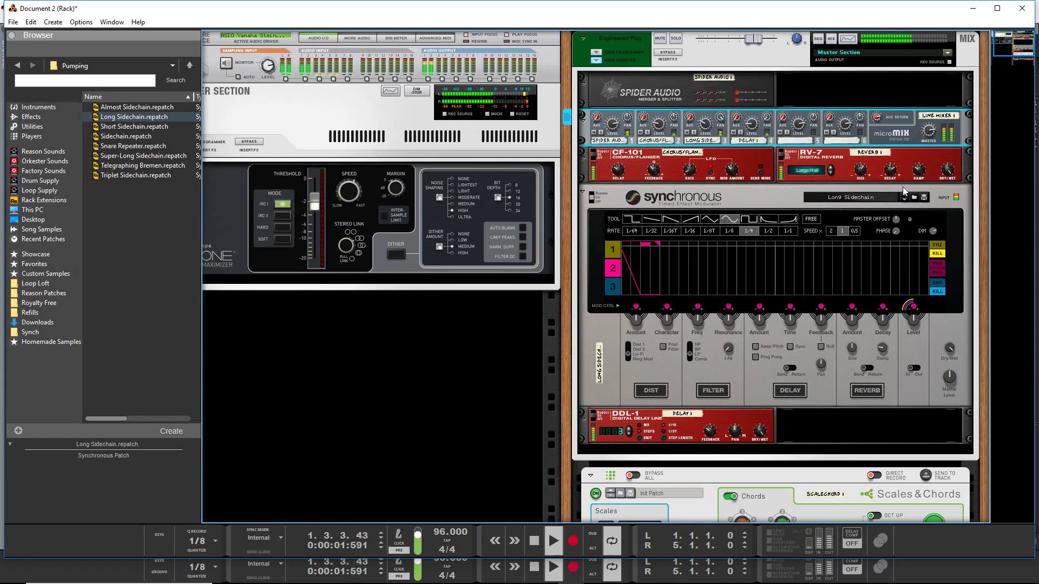
left_click(839, 230)
left_click(904, 196)
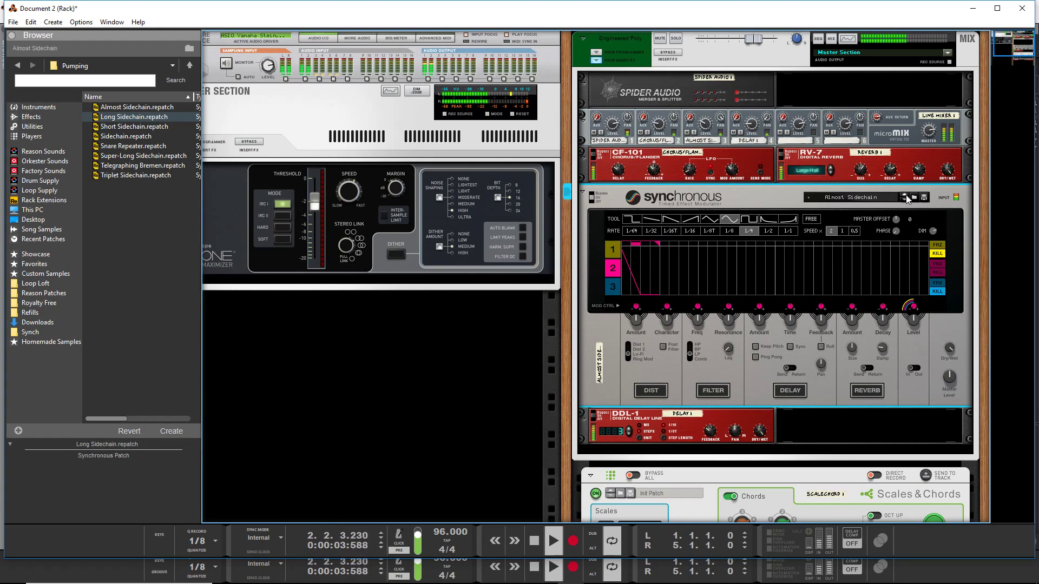
left_click(904, 197)
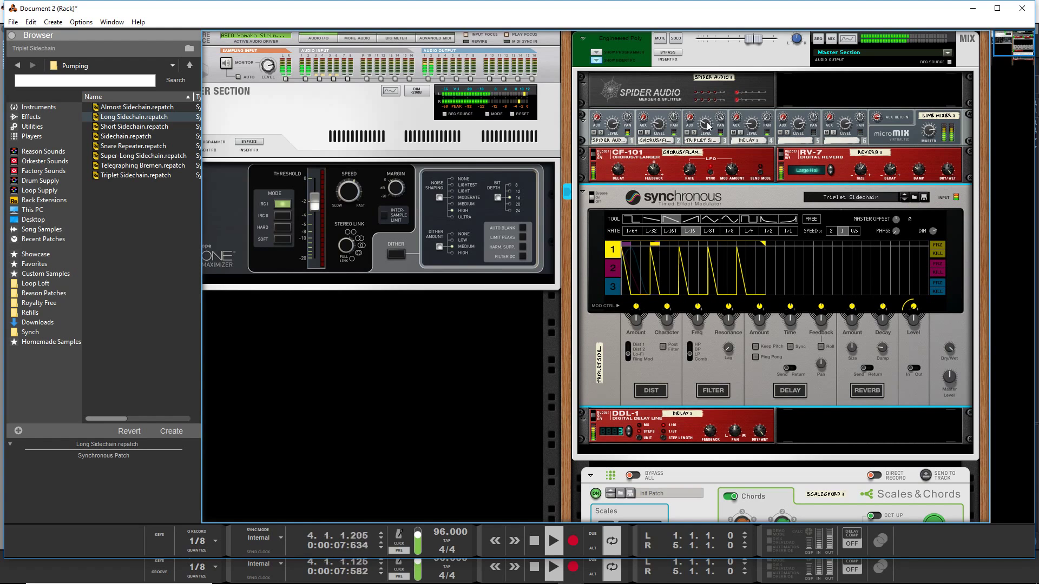
left_click(734, 133)
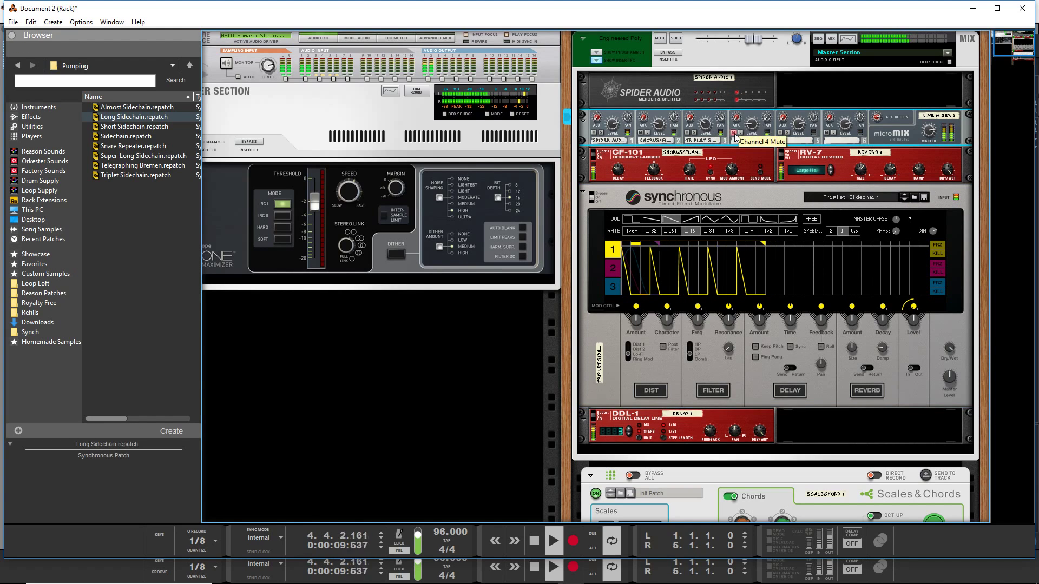
Mute Line Mixer channels 2 and 1, unmute channel 4 and raise its level from 20 to 28
left_click(641, 132)
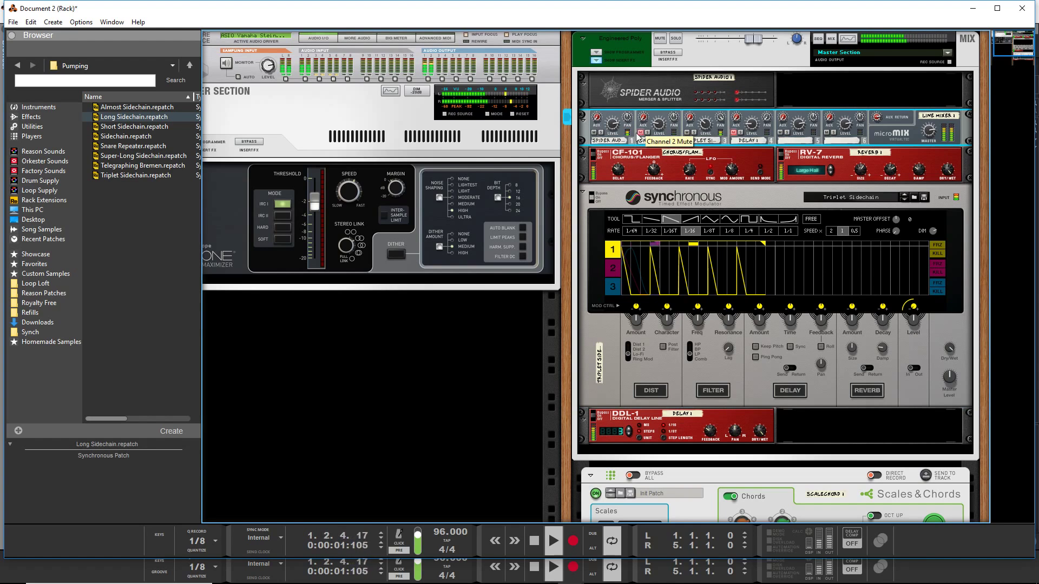
left_click(595, 133)
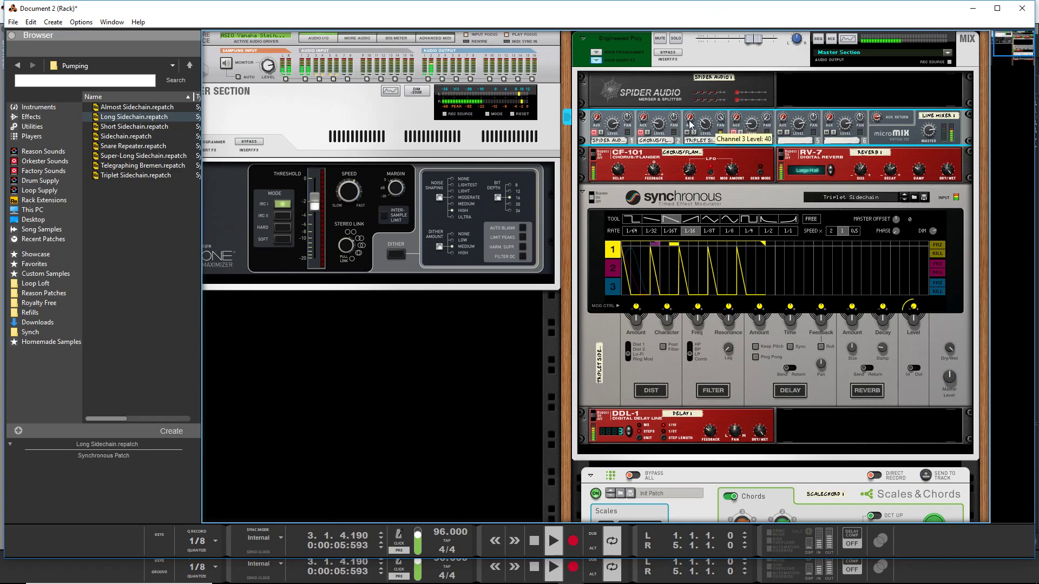
left_click(734, 133)
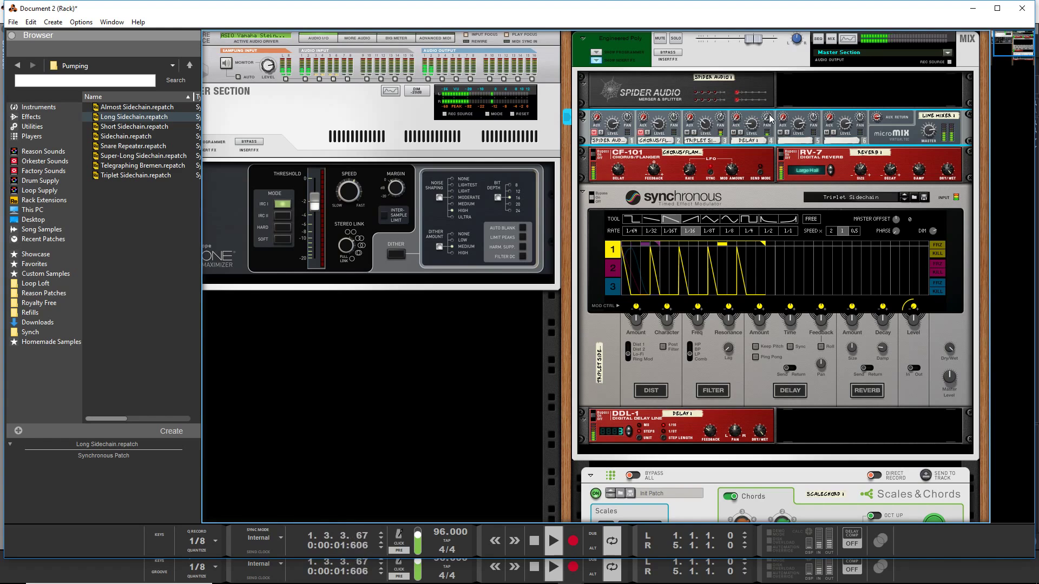
left_click_drag(752, 126, 752, 124)
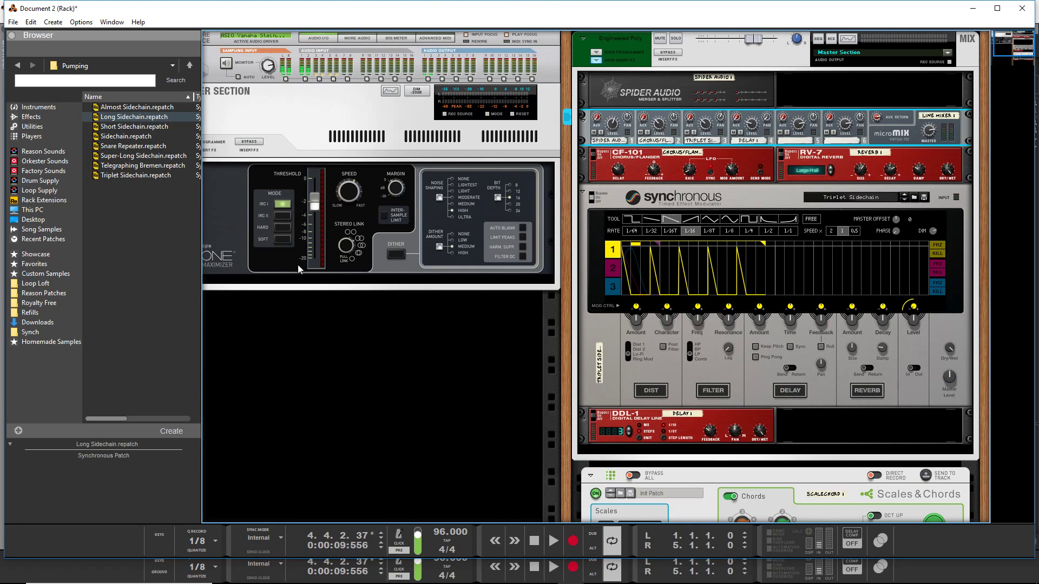
left_click(605, 95)
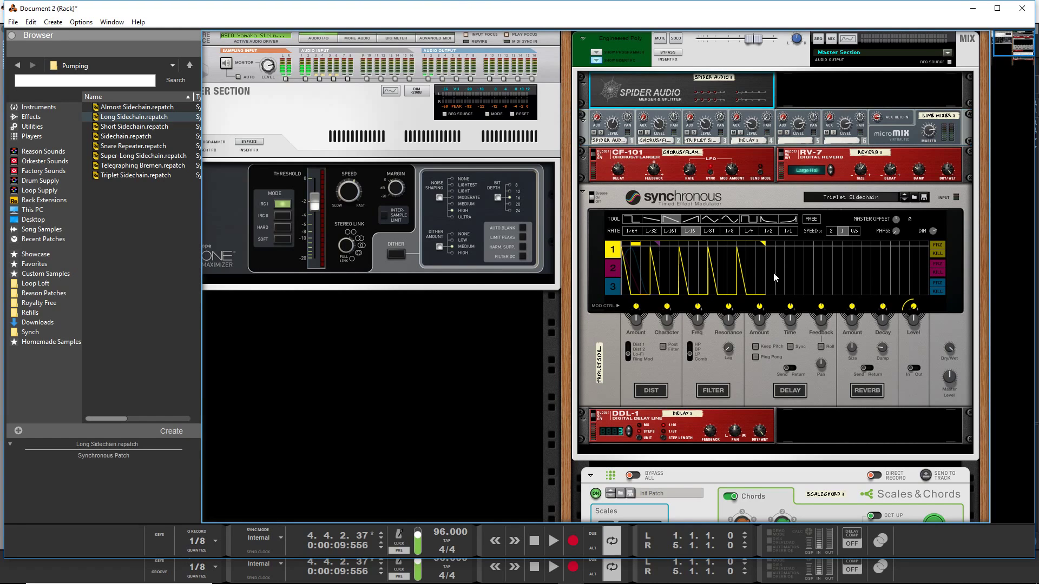
left_click(753, 412, "shift")
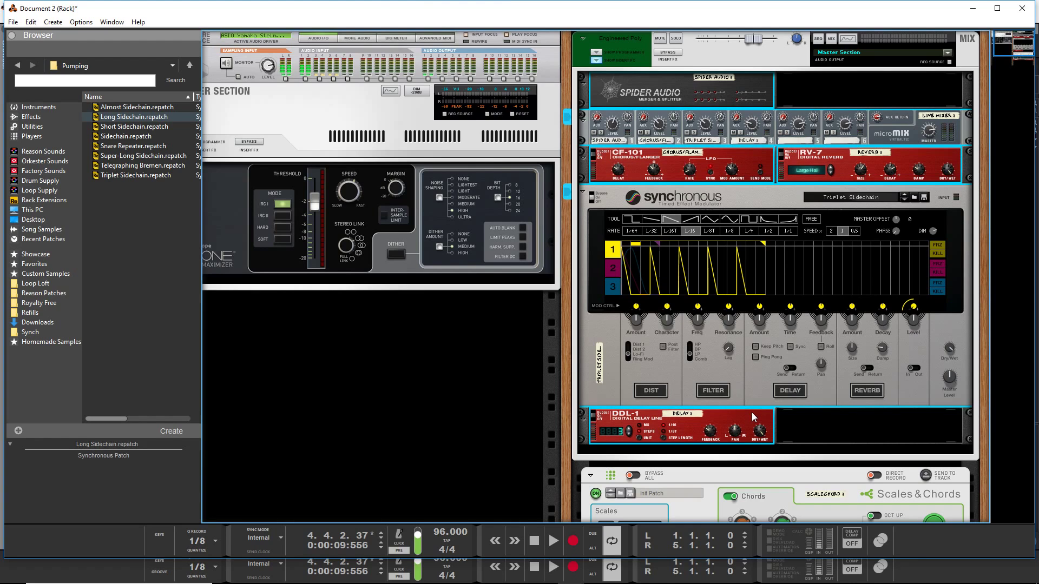
right_click(752, 412)
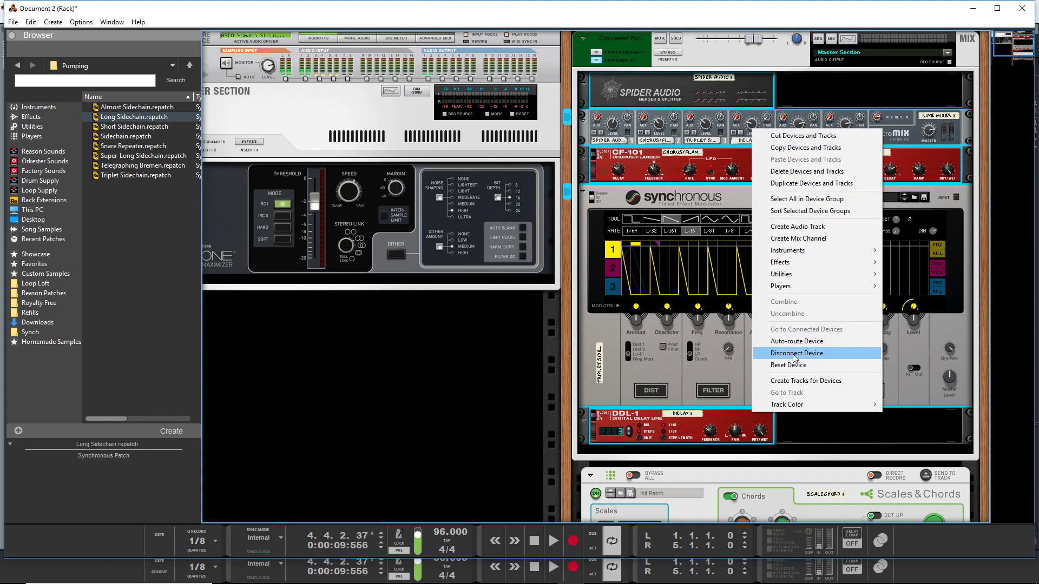
left_click(648, 82)
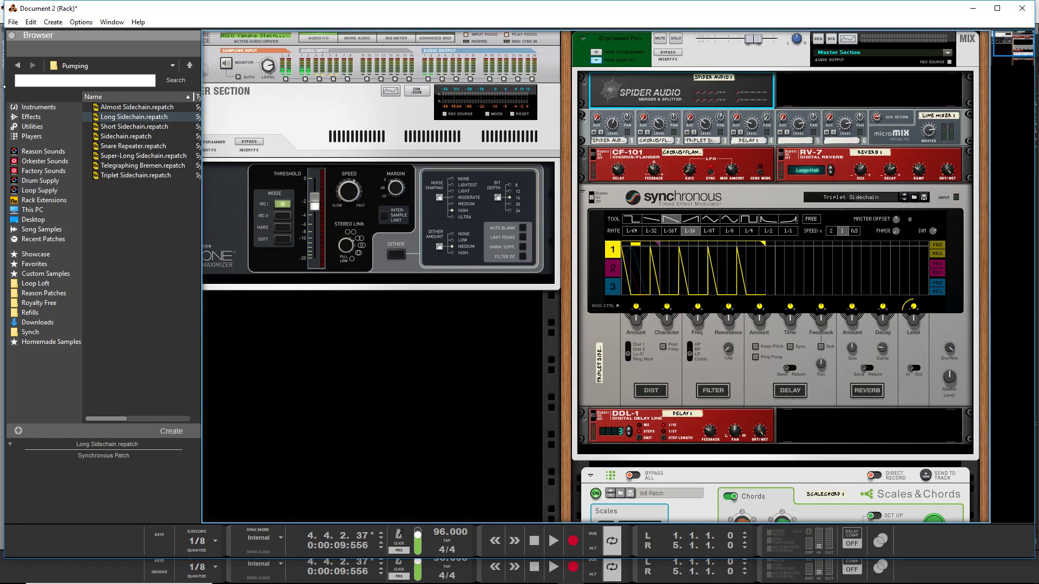
Browse the Effects, Utilities and Players folders, ending on the installed Rack Extensions list
left_click(52, 118)
scroll(140, 146, "down", 15)
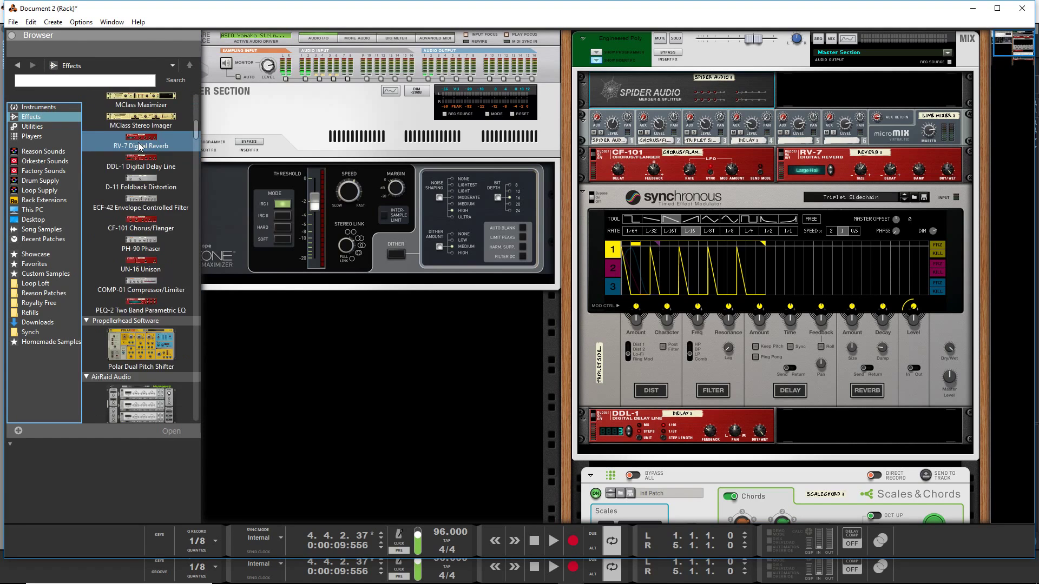
scroll(113, 159, "down", 3)
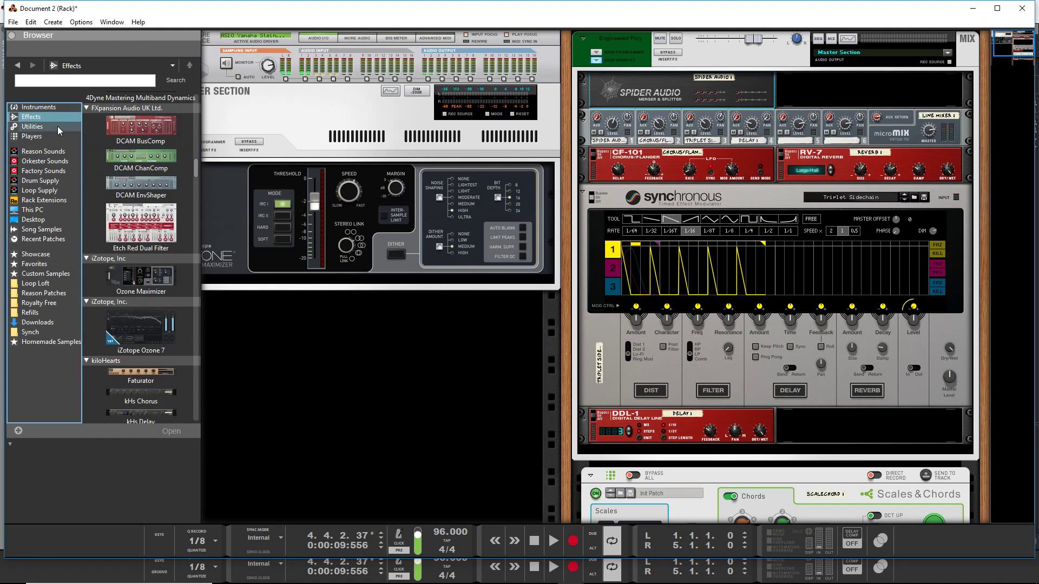
left_click(60, 127)
left_click(58, 137)
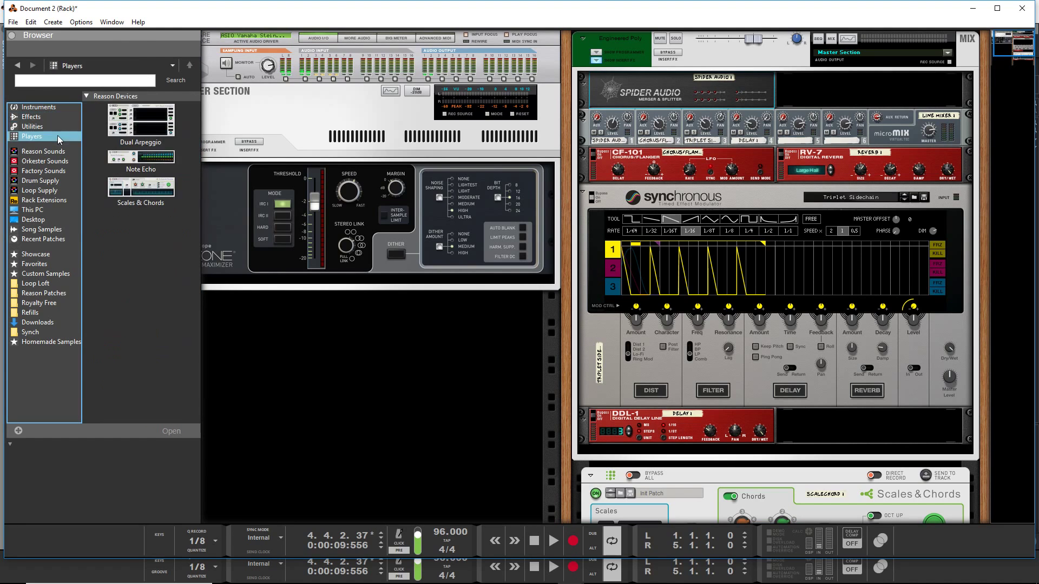
left_click(58, 201)
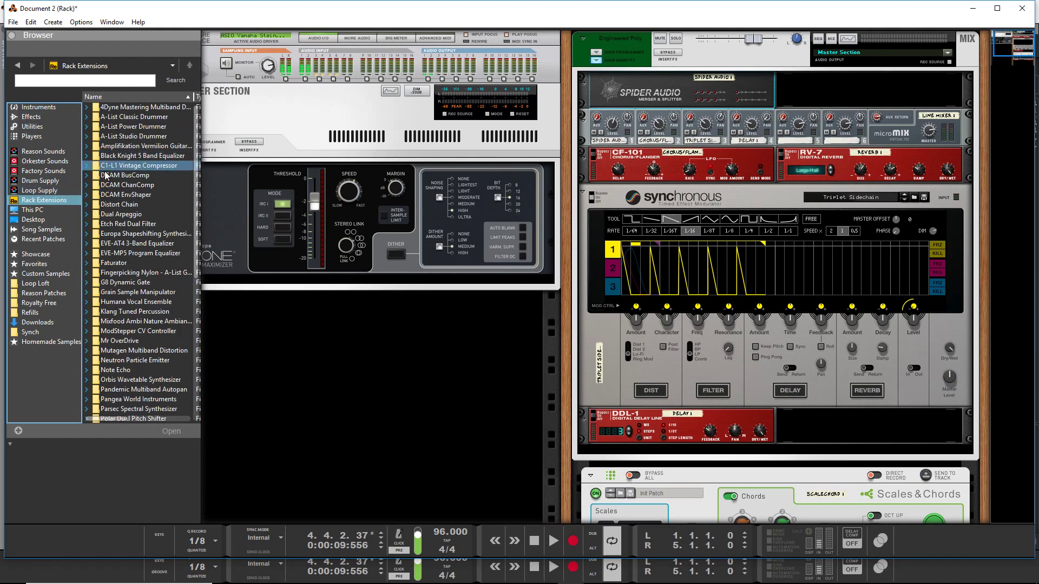
scroll(140, 352, "down", 9)
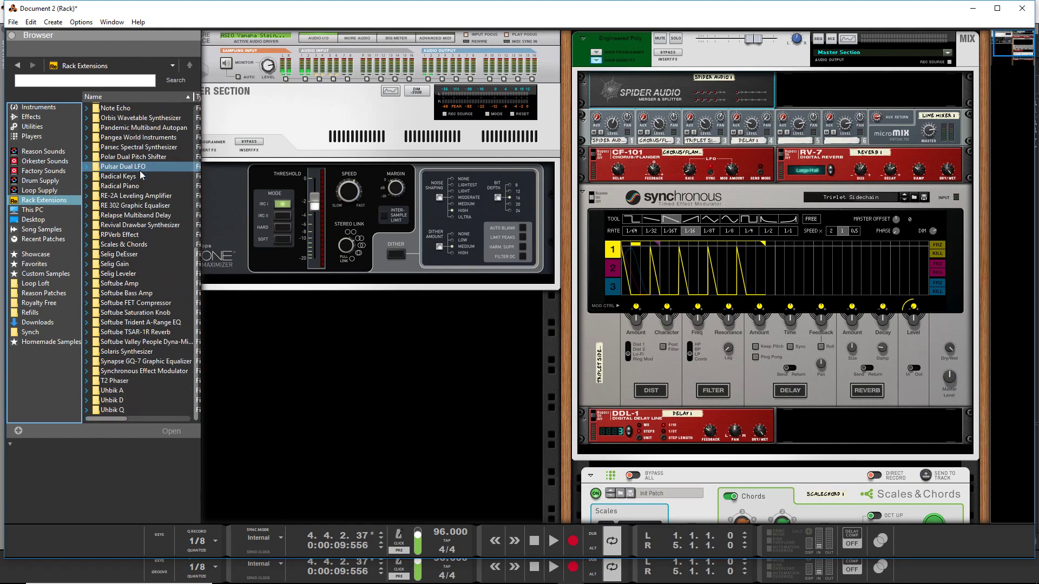
Look at the rack's Create > Effects menu, then close it without adding a device
right_click(329, 340)
mouse_move(411, 437)
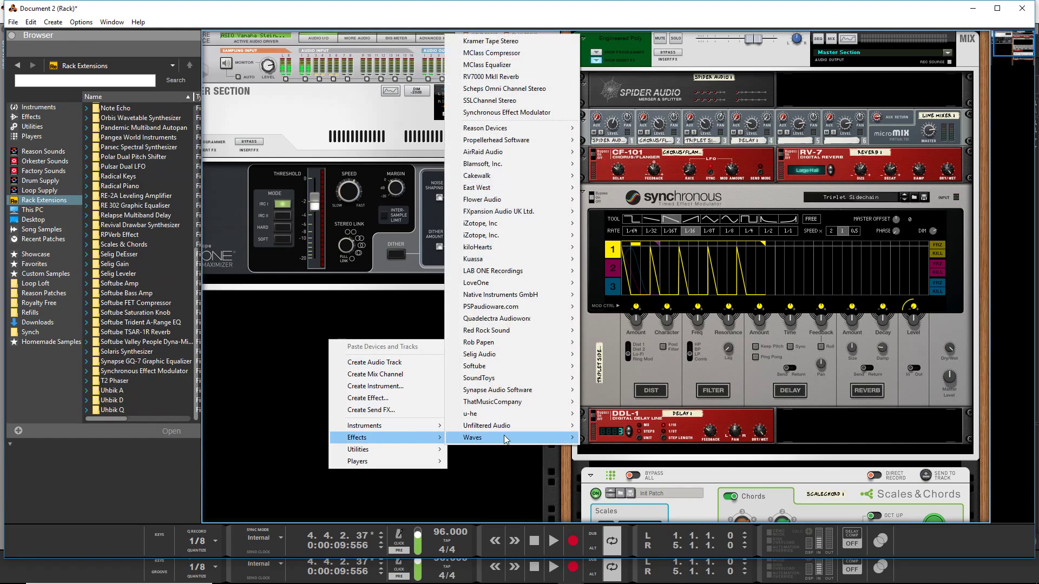
left_click(257, 327)
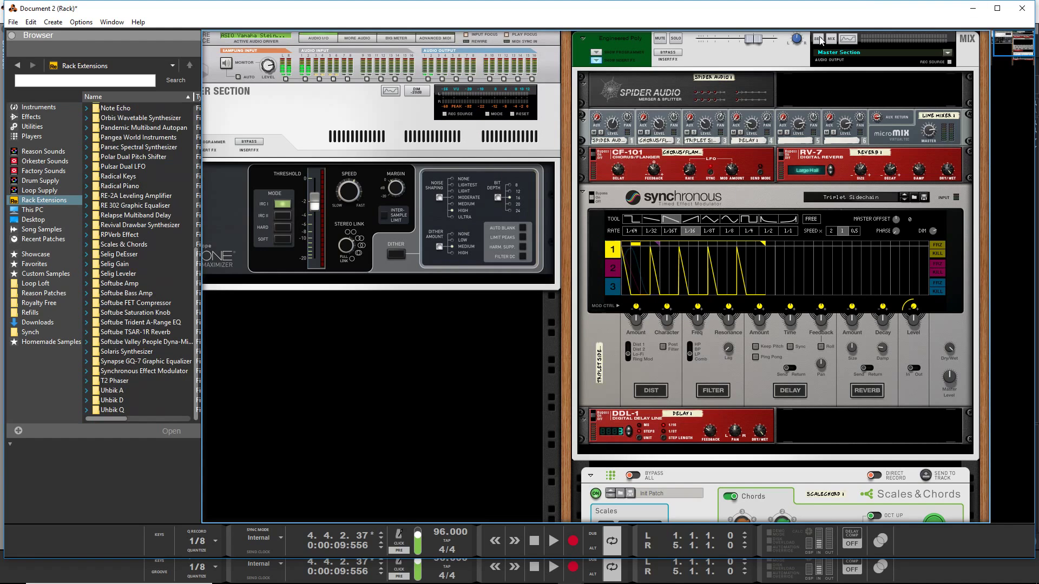